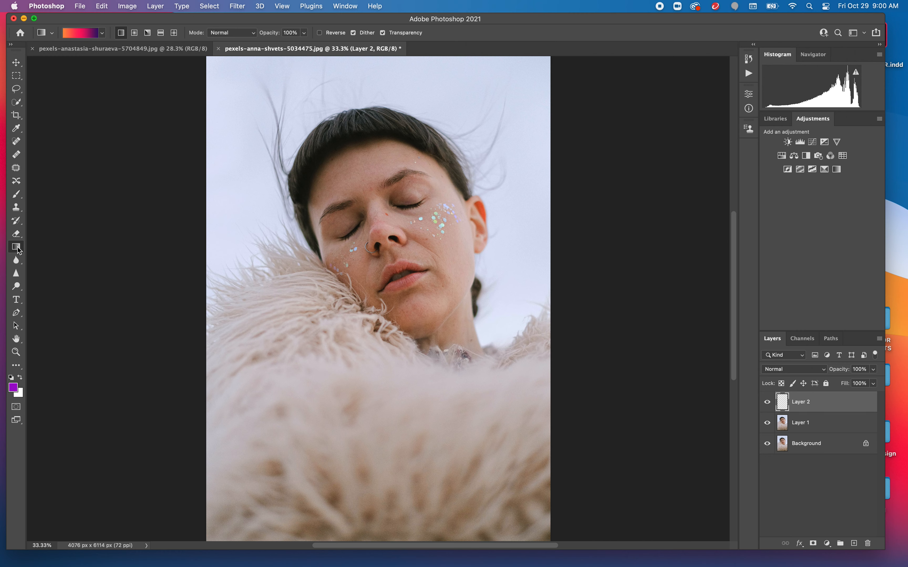
Choose a bright cyan foreground colour and fill all of Layer 2 with it using the Paint Bucket tool.
{"action": "left_click", "coordinate": [18, 367]}
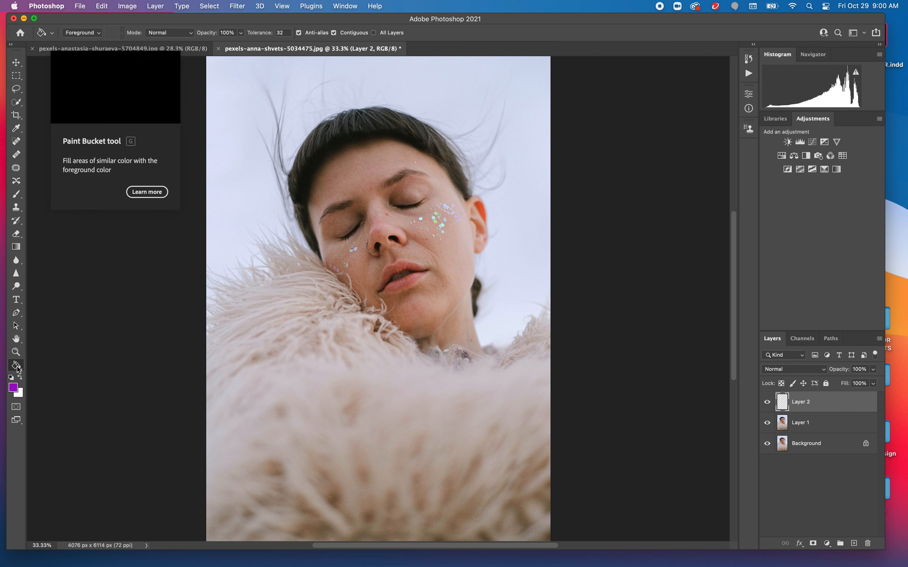
{"action": "left_click", "coordinate": [14, 388]}
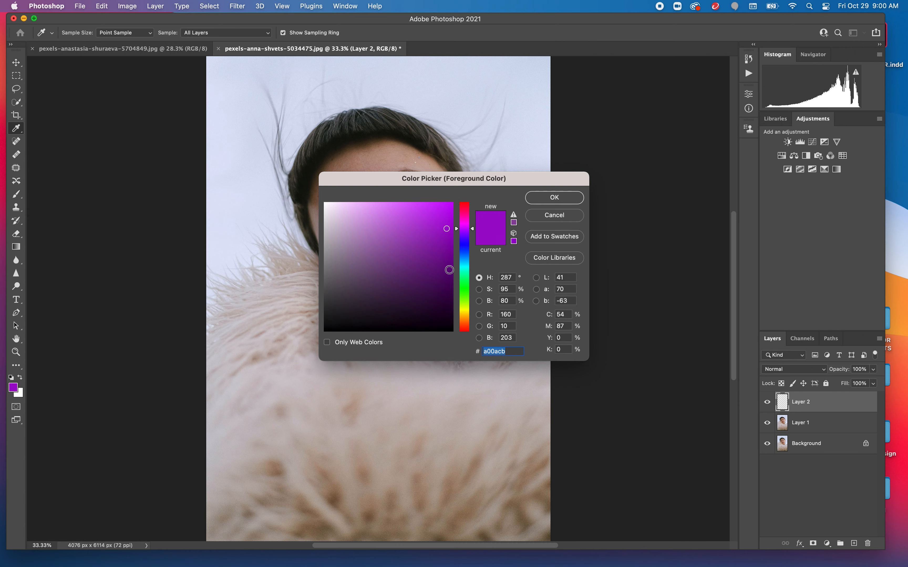
{"action": "left_click_drag", "start_coordinate": [409, 225], "coordinate": [450, 206]}
{"action": "left_click", "coordinate": [468, 213]}
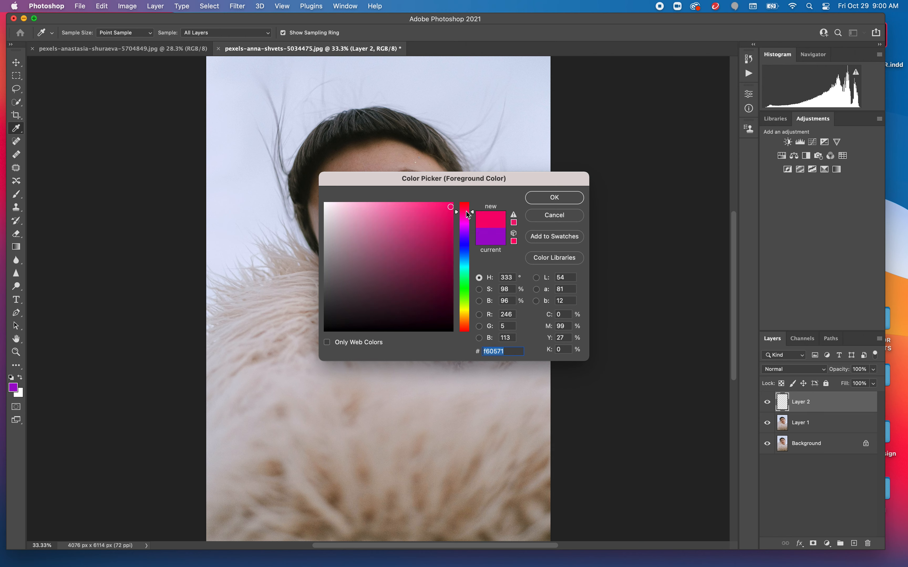
{"action": "left_click_drag", "start_coordinate": [473, 212], "coordinate": [463, 264]}
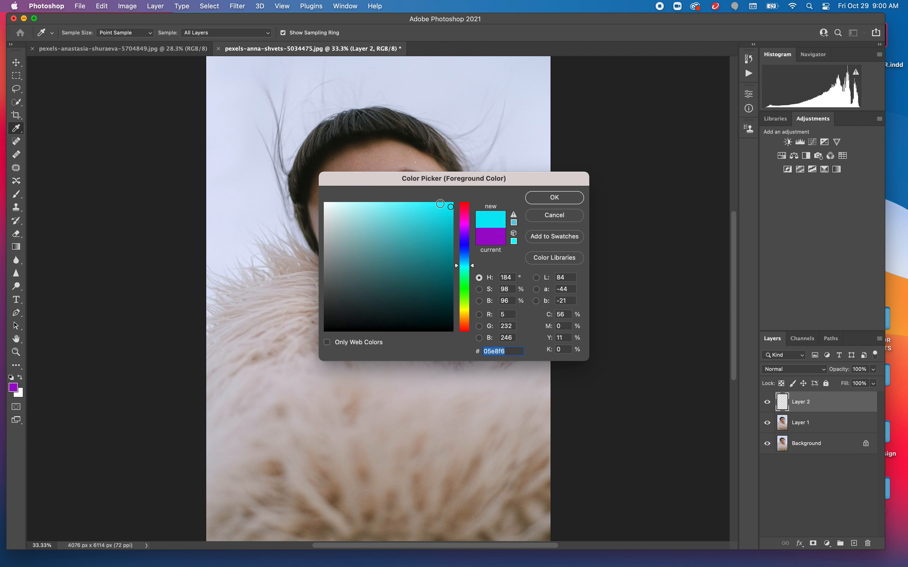
{"action": "left_click", "coordinate": [441, 214]}
{"action": "left_click", "coordinate": [567, 198]}
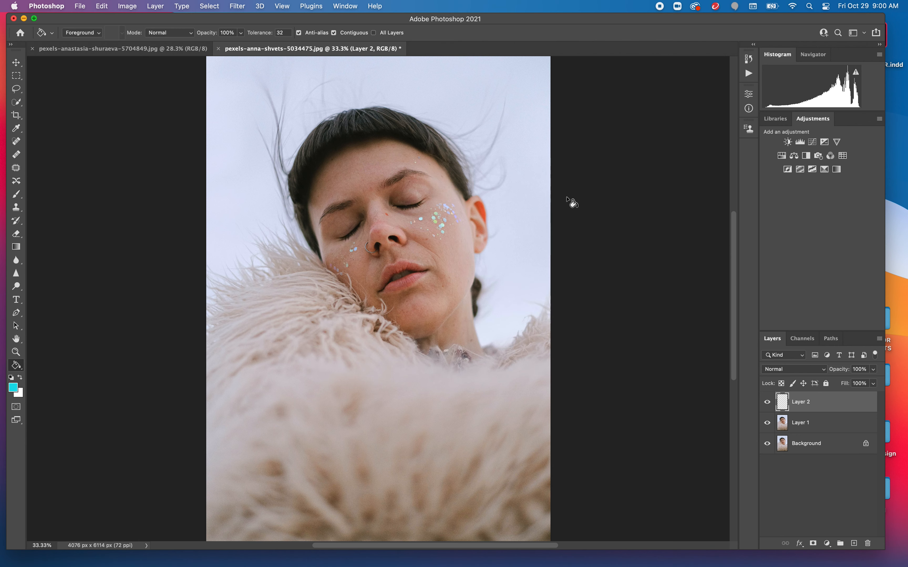
{"action": "left_click", "coordinate": [409, 243]}
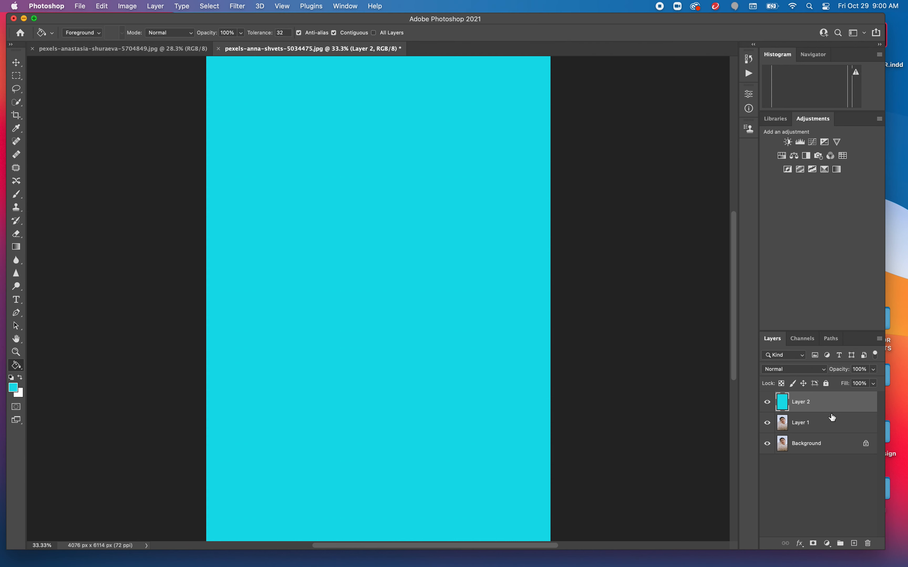
Set Layer 2's blend mode to Darken and add a layer mask to it.
{"action": "left_click", "coordinate": [812, 370]}
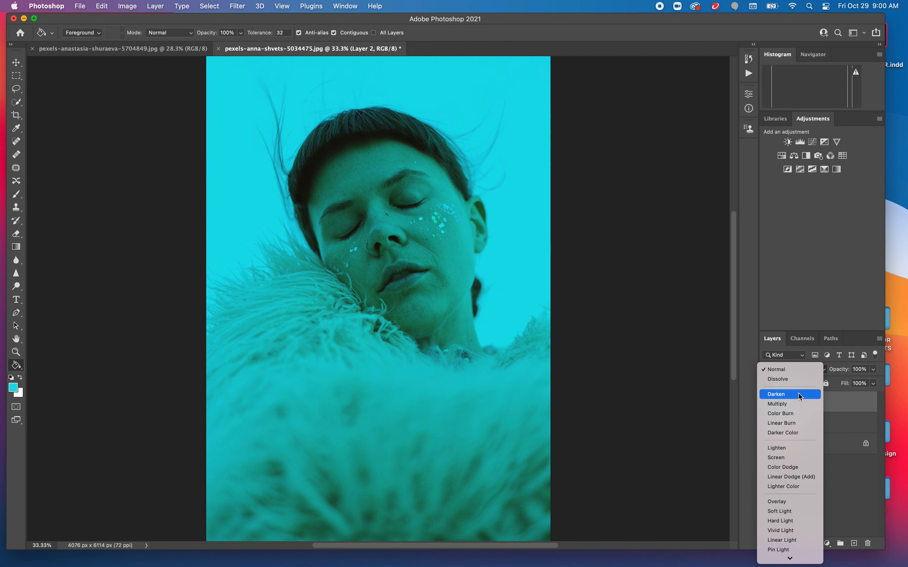
{"action": "left_click", "coordinate": [799, 394]}
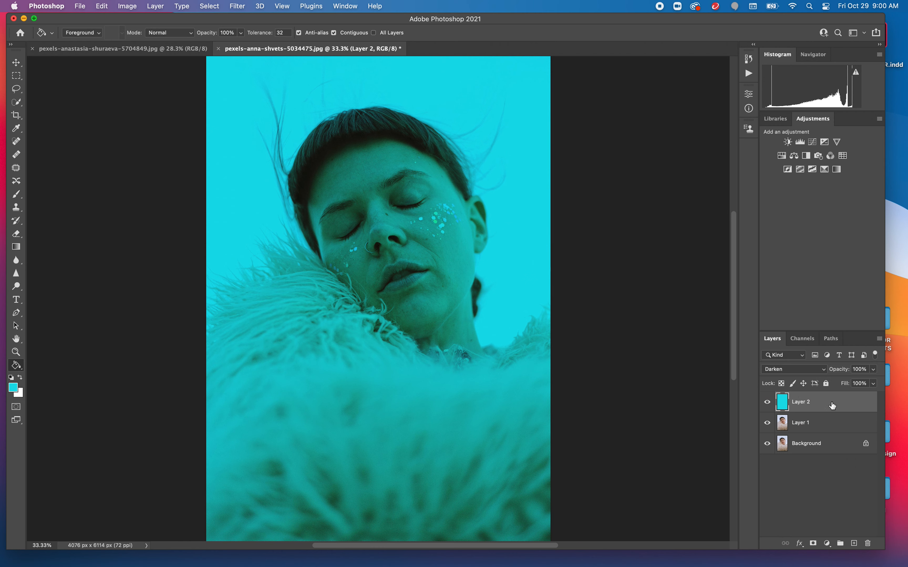
{"action": "left_click", "coordinate": [814, 544]}
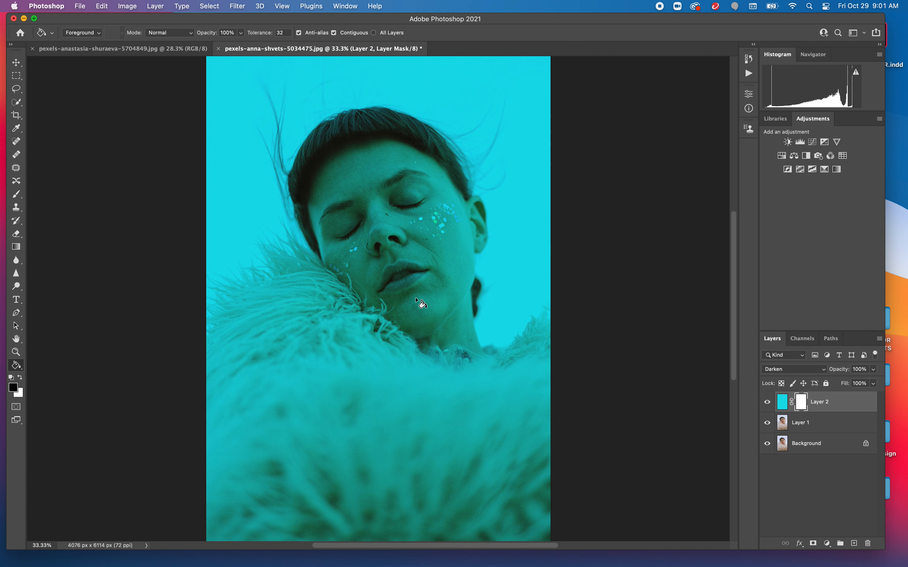
Brush black on Layer 2's mask over the closed eyelid beside the glitter to reveal its original colour.
{"action": "key", "text": "b"}
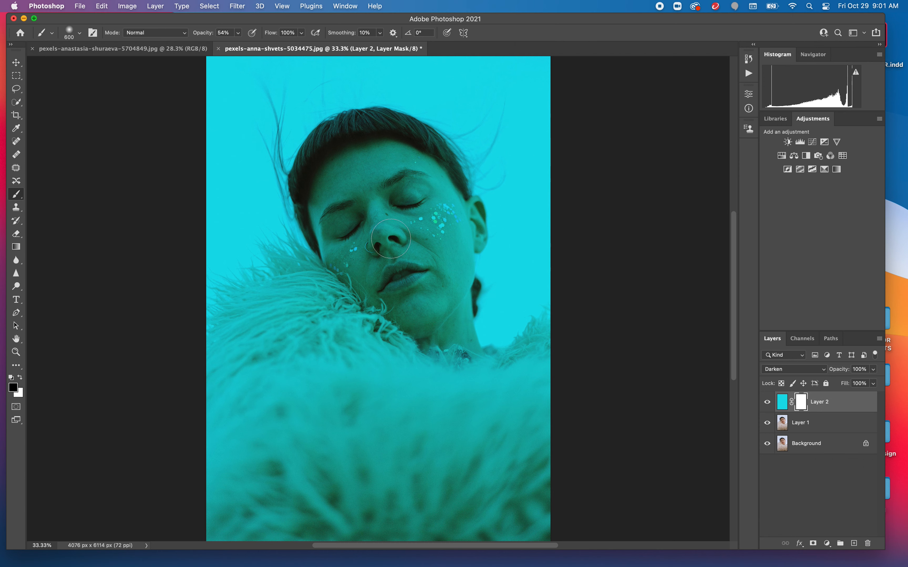
{"action": "left_click", "coordinate": [402, 202]}
{"action": "mouse_move", "coordinate": [402, 203]}
{"action": "left_mouse_down"}
{"action": "mouse_move", "coordinate": [431, 197]}
{"action": "mouse_move", "coordinate": [424, 208]}
{"action": "left_mouse_up"}
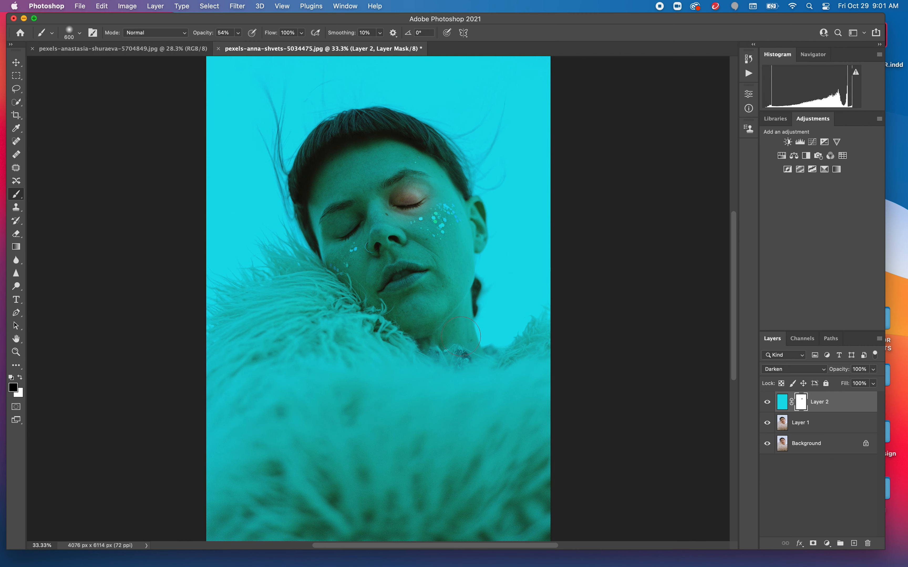
Brush black on Layer 2's mask over the lips with a smaller brush to reveal their natural colour.
{"action": "key", "text": "bracketleft"}
{"action": "key", "text": "bracketleft"}
{"action": "key", "text": "bracketleft"}
{"action": "mouse_move", "coordinate": [399, 280]}
{"action": "left_mouse_down"}
{"action": "mouse_move", "coordinate": [392, 270]}
{"action": "mouse_move", "coordinate": [388, 287]}
{"action": "mouse_move", "coordinate": [418, 275]}
{"action": "mouse_move", "coordinate": [403, 270]}
{"action": "mouse_move", "coordinate": [423, 271]}
{"action": "mouse_move", "coordinate": [389, 272]}
{"action": "mouse_move", "coordinate": [386, 289]}
{"action": "mouse_move", "coordinate": [422, 271]}
{"action": "mouse_move", "coordinate": [390, 271]}
{"action": "mouse_move", "coordinate": [387, 289]}
{"action": "left_mouse_up"}
{"action": "key", "text": "bracketleft"}
{"action": "key", "text": "bracketleft"}
{"action": "key", "text": "bracketleft"}
{"action": "key", "text": "bracketleft"}
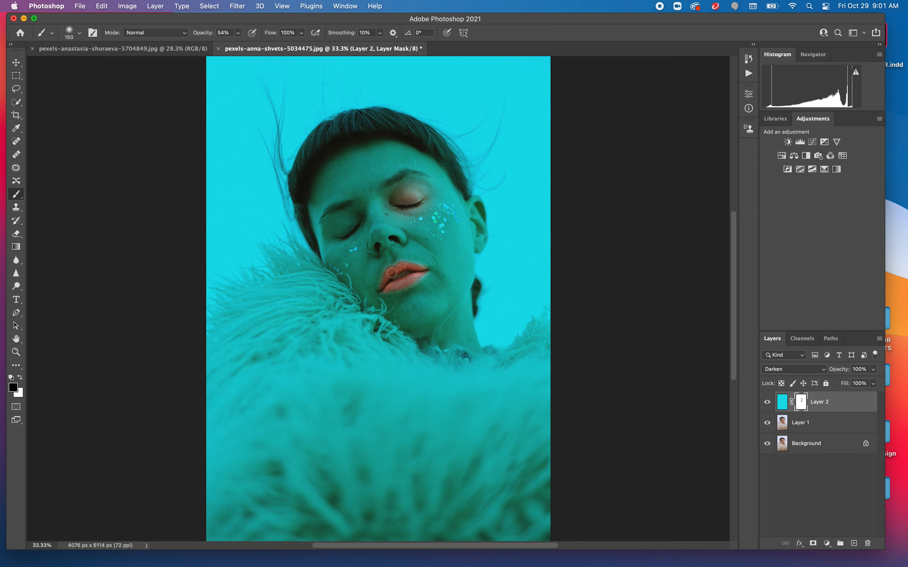
{"action": "key", "text": "bracketright"}
{"action": "key", "text": "bracketright"}
Refine the mask along the lips up close with a smaller black brush to strengthen their revealed colour.
{"action": "key", "text": "z"}
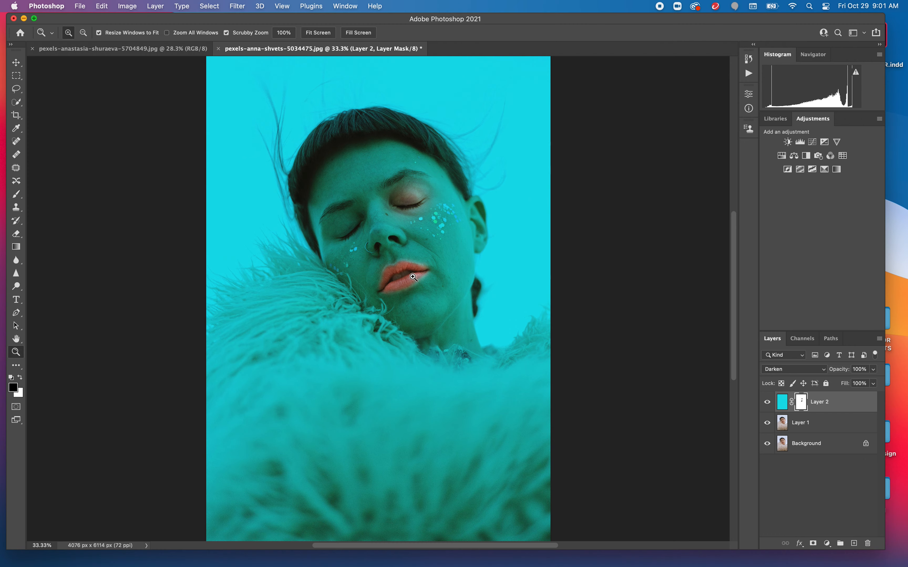
{"action": "mouse_move", "coordinate": [412, 282]}
{"action": "left_mouse_down"}
{"action": "mouse_move", "coordinate": [518, 319]}
{"action": "mouse_move", "coordinate": [490, 313]}
{"action": "left_mouse_up"}
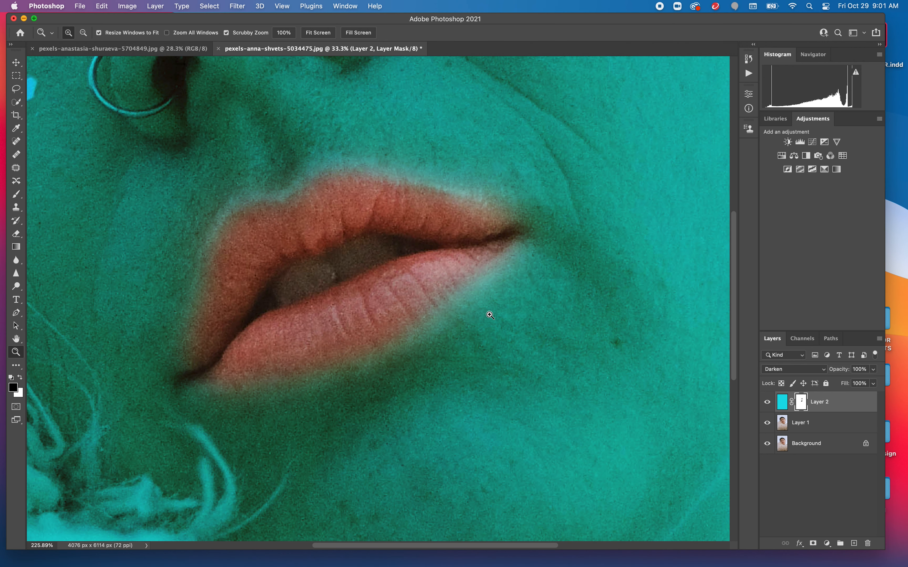
{"action": "key", "text": "b"}
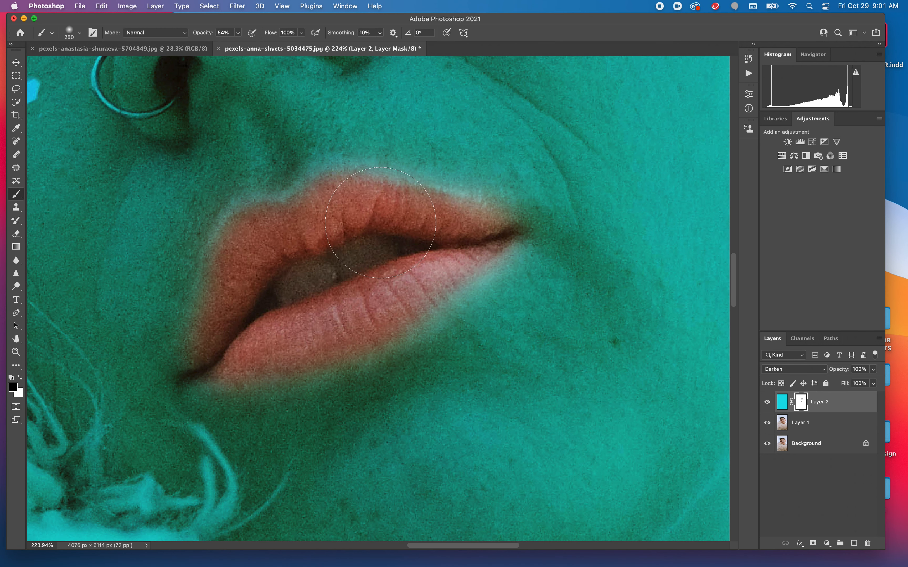
{"action": "key", "text": "bracketleft"}
{"action": "key", "text": "bracketleft"}
{"action": "key", "text": "bracketleft"}
{"action": "key", "text": "bracketleft"}
{"action": "key", "text": "bracketleft"}
{"action": "left_click_drag", "start_coordinate": [347, 198], "coordinate": [484, 237]}
{"action": "key", "text": "super+0"}
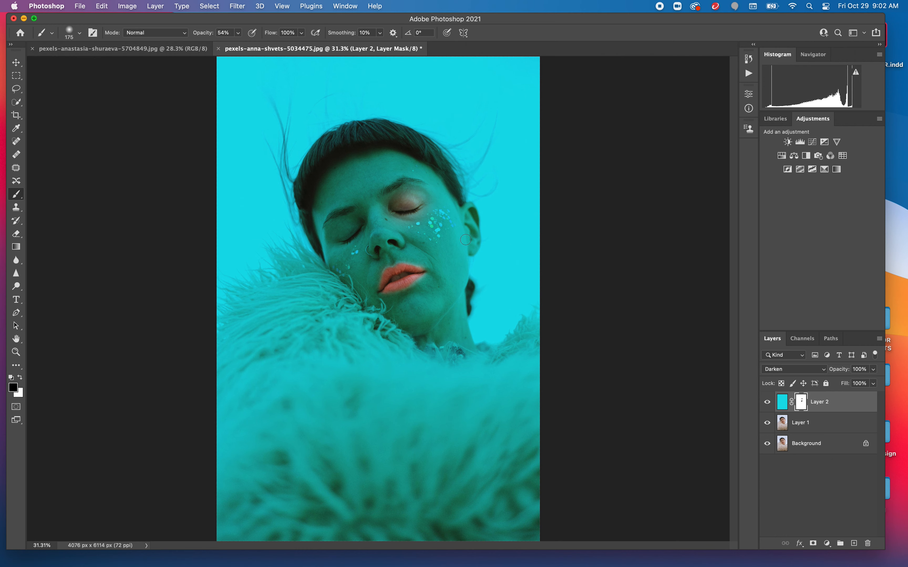
{"action": "key", "text": "bracketright"}
{"action": "key", "text": "bracketright"}
{"action": "key", "text": "bracketright"}
{"action": "key", "text": "bracketright"}
{"action": "key", "text": "bracketright"}
{"action": "key", "text": "bracketright"}
{"action": "key", "text": "bracketright"}
{"action": "key", "text": "bracketright"}
{"action": "key", "text": "bracketright"}
Add a large paragraph text box of cyan Baskerville Lorem ipsum placeholder text and move it over the face.
{"action": "left_click", "coordinate": [16, 302]}
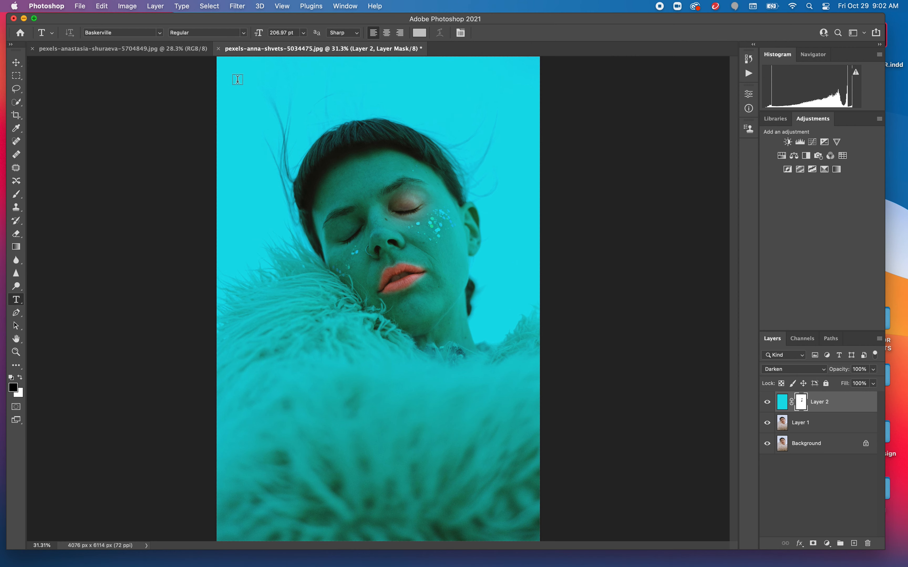
{"action": "left_click_drag", "start_coordinate": [231, 67], "coordinate": [533, 412]}
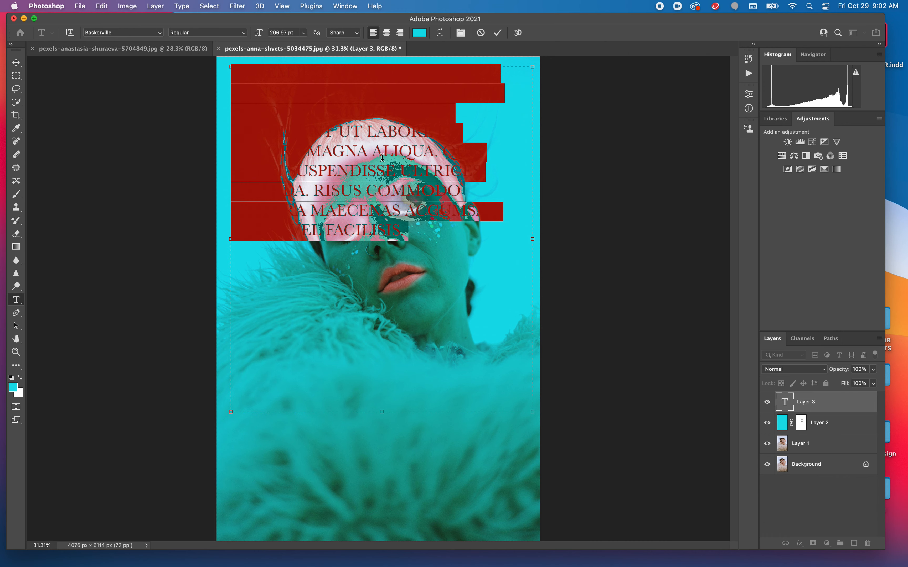
{"action": "left_click", "coordinate": [382, 157]}
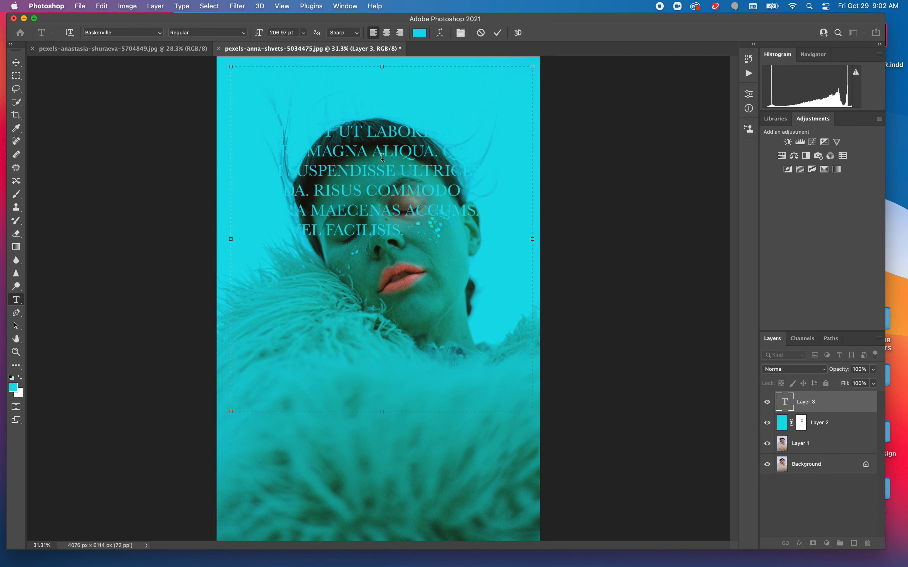
{"action": "left_click", "coordinate": [16, 63]}
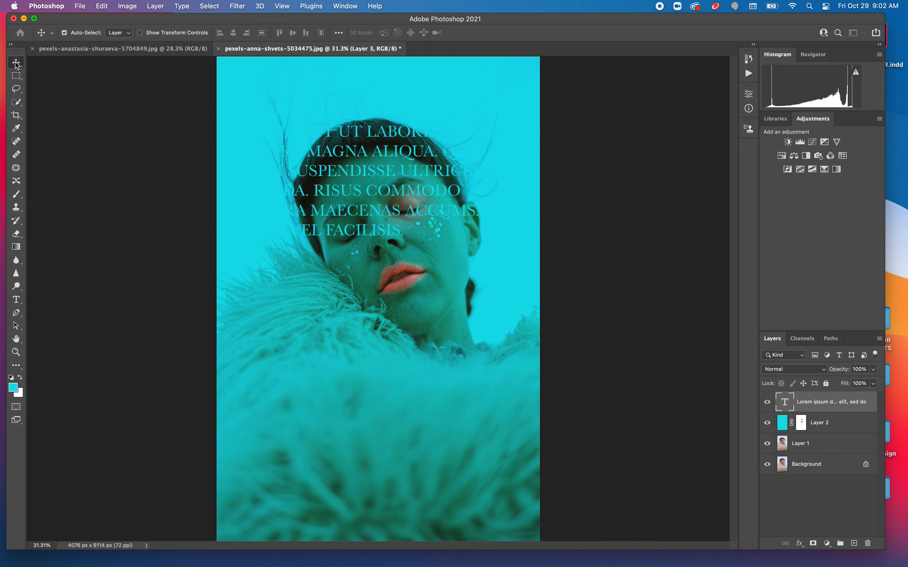
{"action": "left_click_drag", "start_coordinate": [349, 205], "coordinate": [416, 291]}
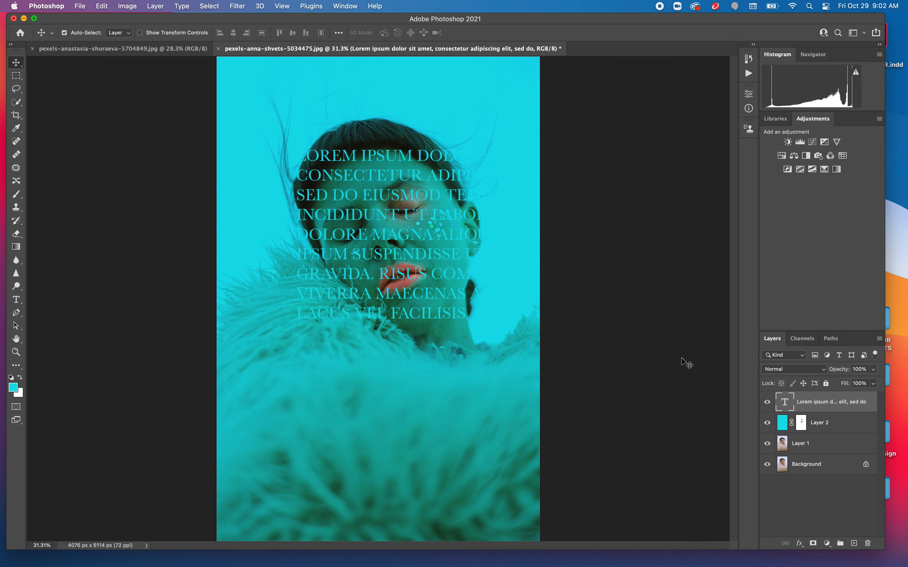
Duplicate the placeholder text layer and offset the copy about 526 px left and 139 px up.
{"action": "key", "text": "super+j"}
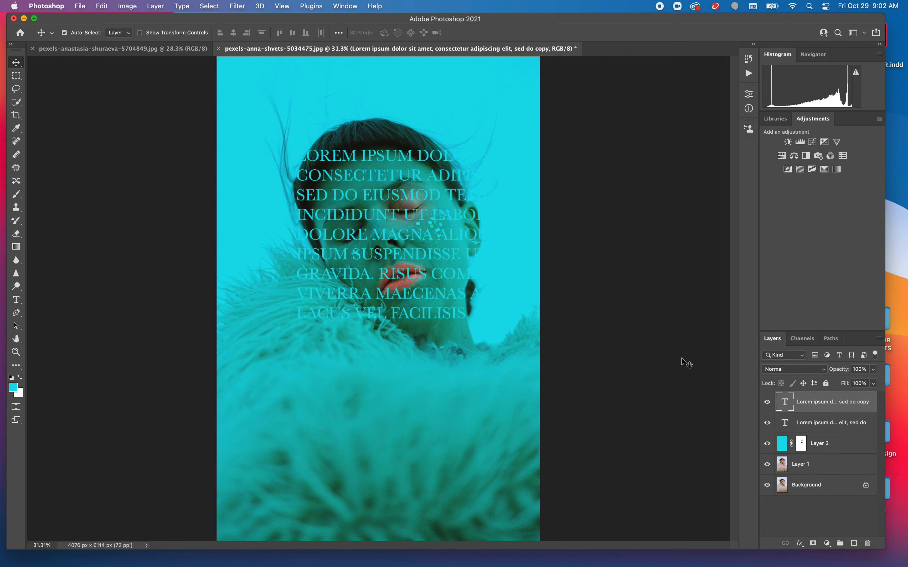
{"action": "left_click_drag", "start_coordinate": [449, 238], "coordinate": [409, 229]}
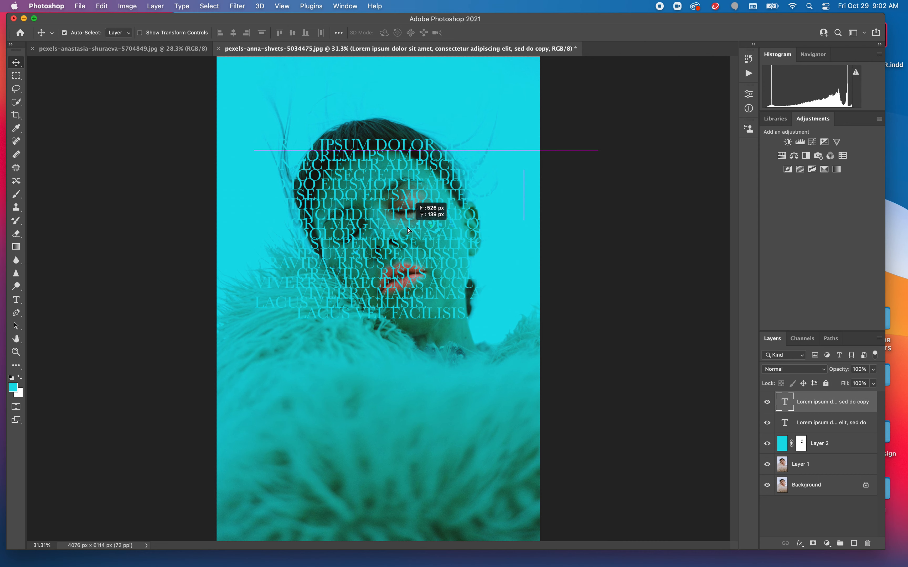
{"action": "left_click_drag", "start_coordinate": [408, 229], "coordinate": [409, 229]}
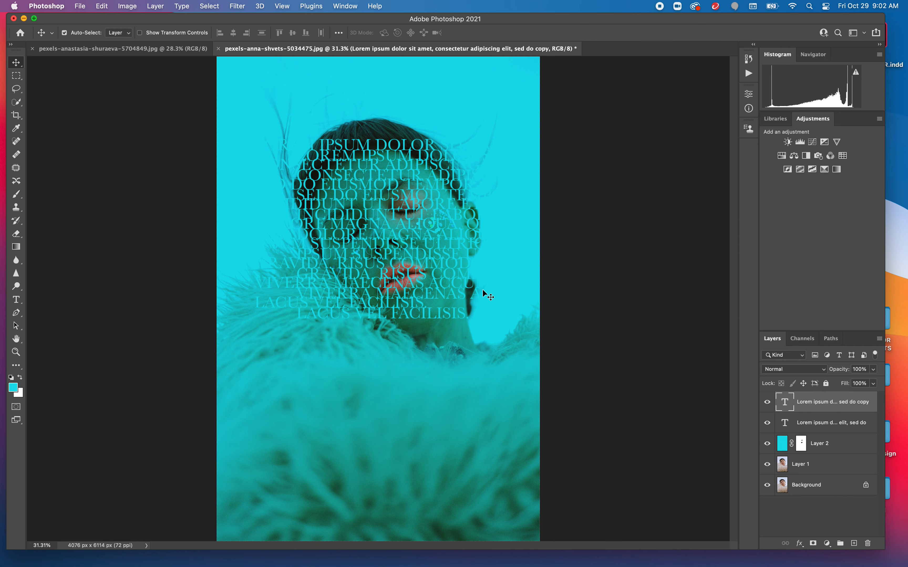
Add a Drop Shadow effect to the copied text layer, keeping the portrait clear of the settings dialog.
{"action": "double_click", "coordinate": [816, 410]}
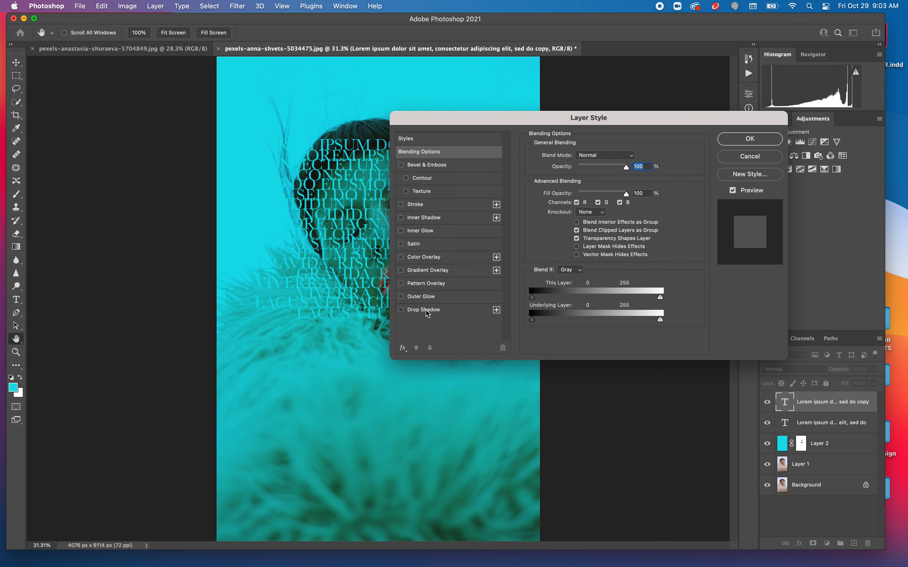
{"action": "left_click", "coordinate": [419, 312]}
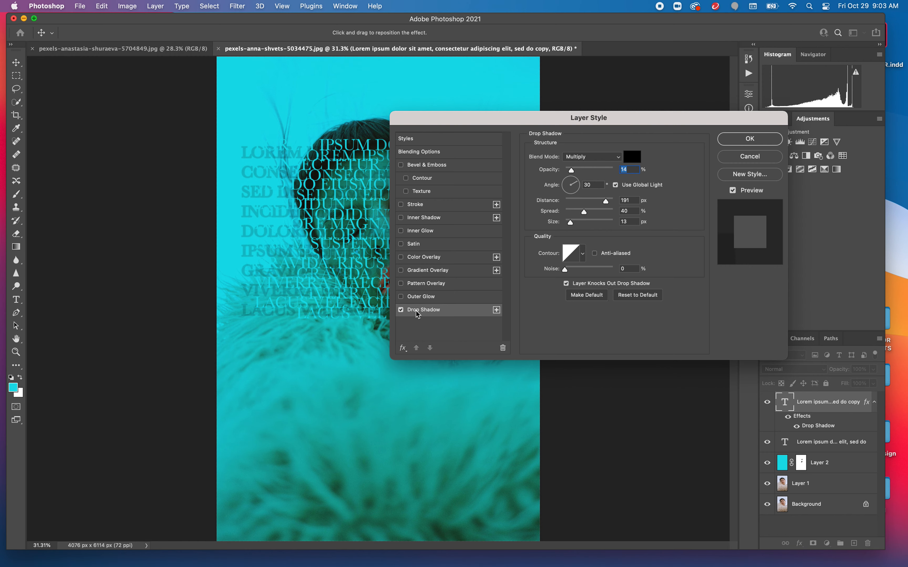
{"action": "left_click_drag", "start_coordinate": [579, 126], "coordinate": [683, 76]}
Try the Normal, Lighten and Screen blend modes on the text copy's drop shadow and restore Multiply.
{"action": "left_click", "coordinate": [701, 107]}
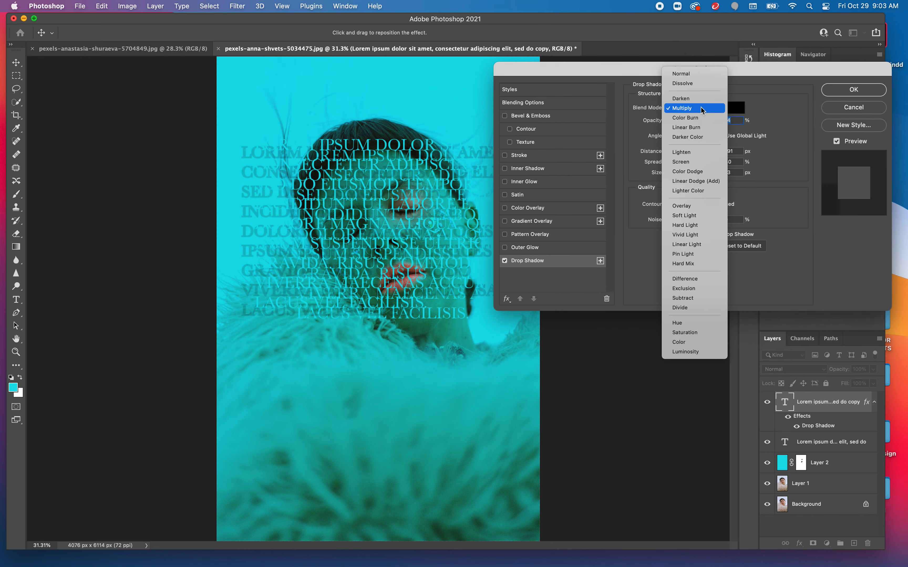
{"action": "left_click", "coordinate": [707, 71]}
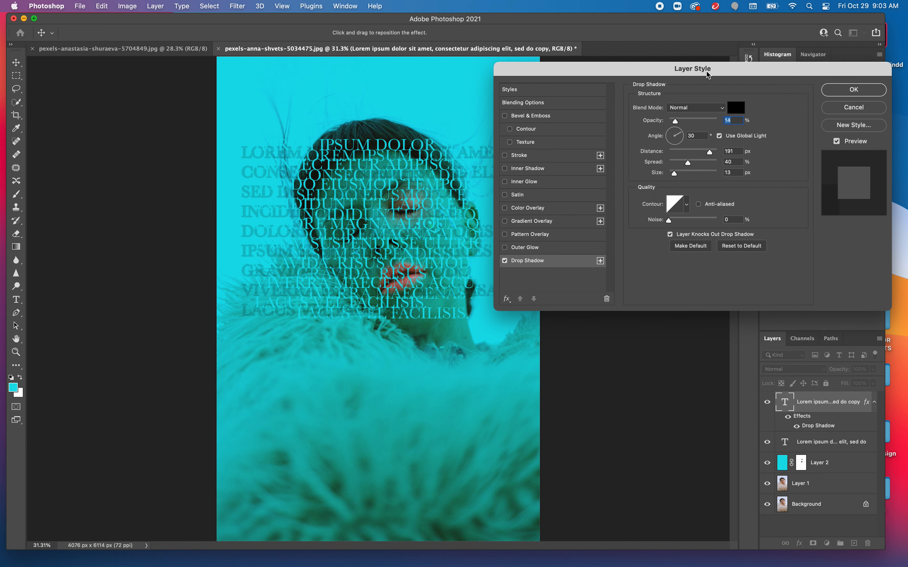
{"action": "left_click", "coordinate": [681, 109]}
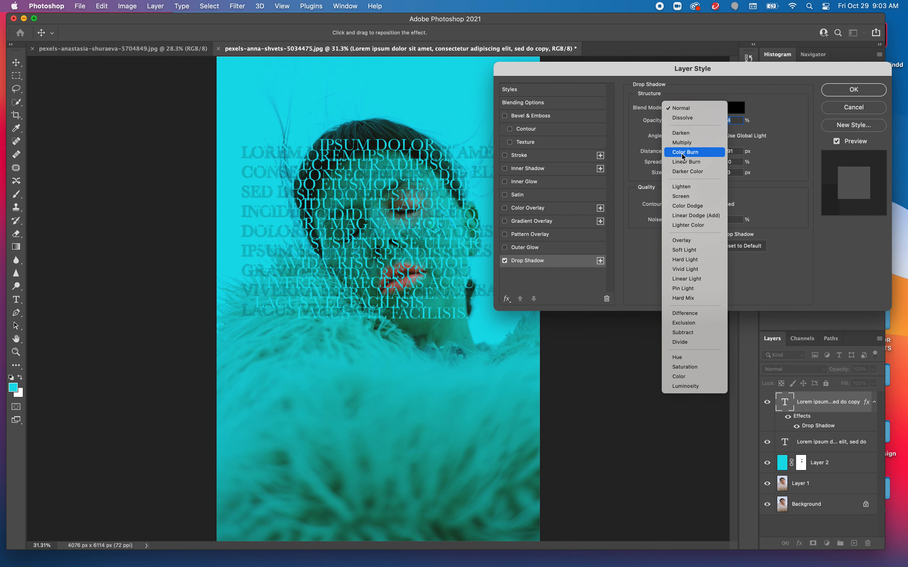
{"action": "left_click", "coordinate": [688, 188]}
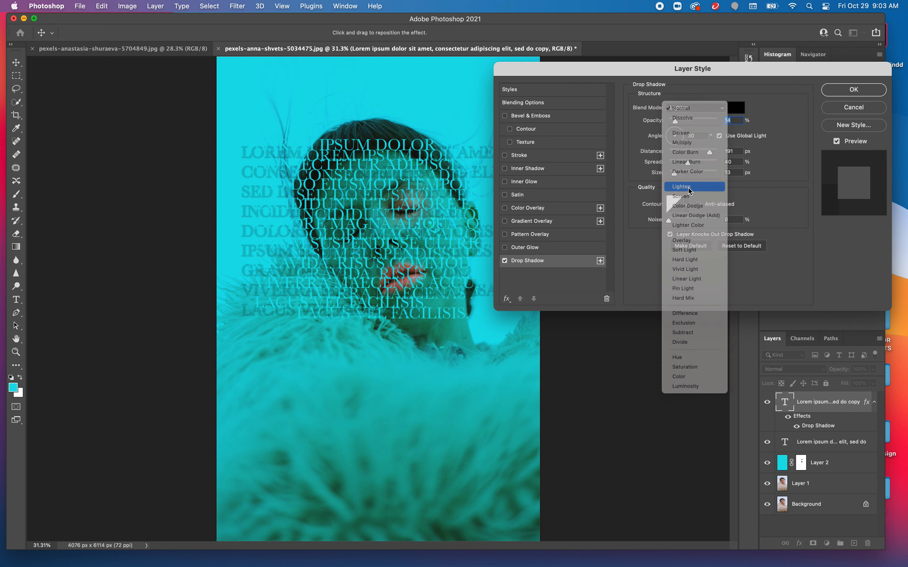
{"action": "left_click", "coordinate": [691, 111]}
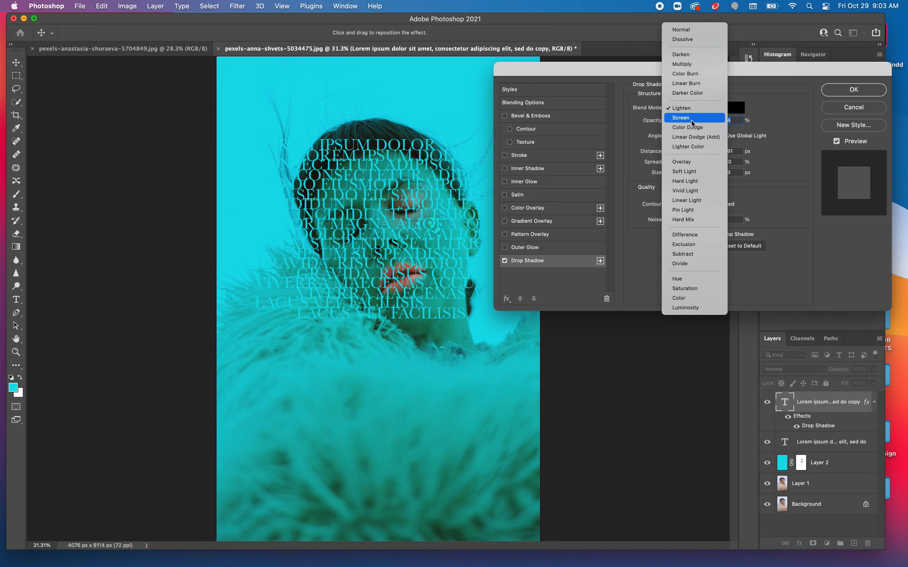
{"action": "left_click", "coordinate": [691, 120]}
{"action": "left_click", "coordinate": [694, 111]}
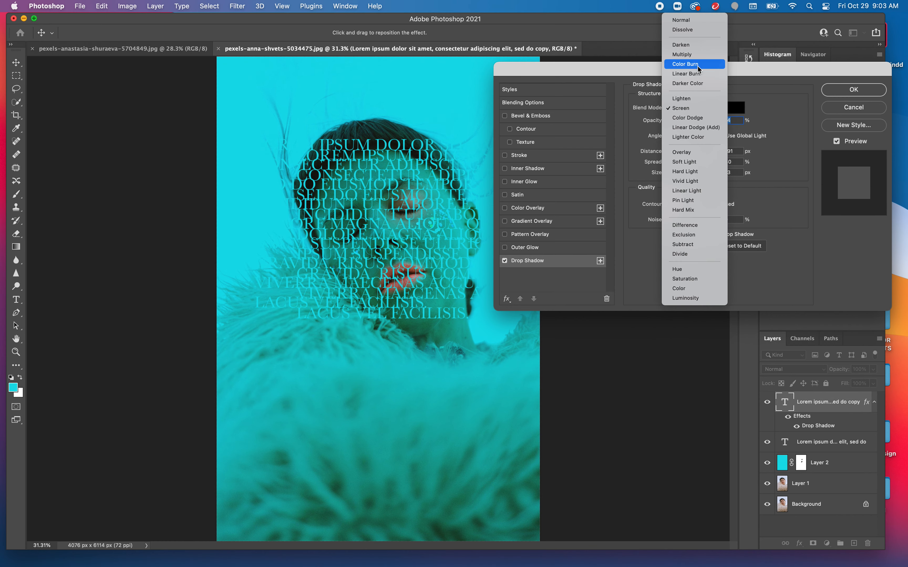
{"action": "left_click", "coordinate": [691, 54]}
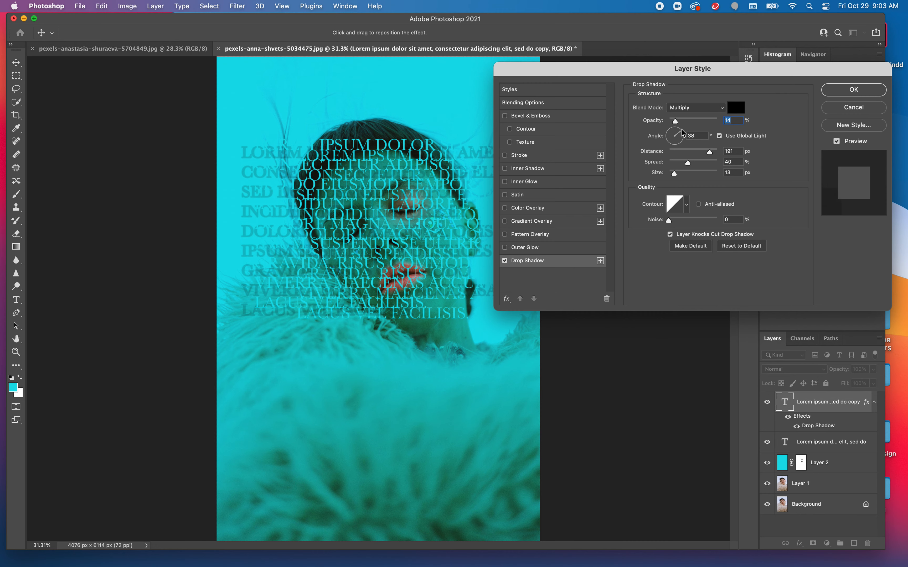
Set the drop shadow's angle to -11°, distance to 37 px and spread to 63%, and apply the layer style.
{"action": "left_click", "coordinate": [682, 130]}
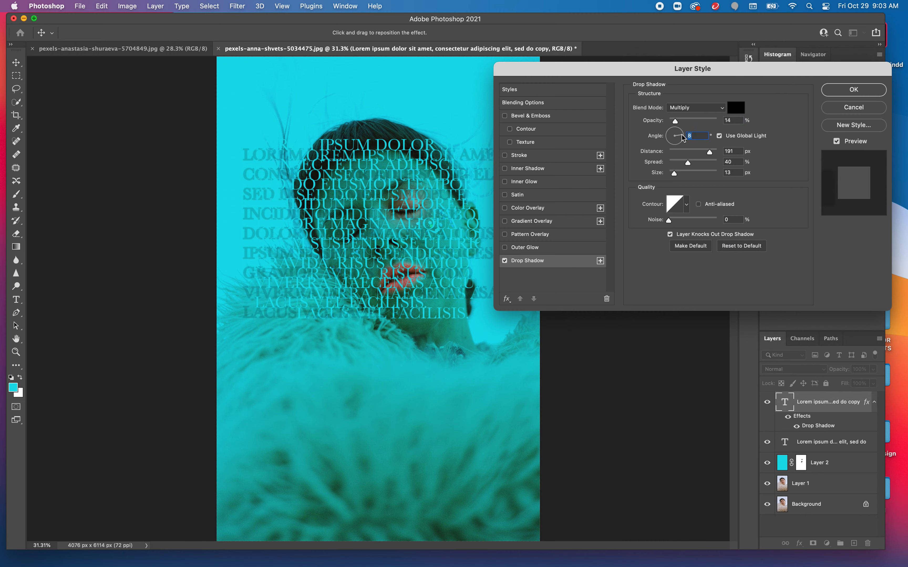
{"action": "left_click_drag", "start_coordinate": [681, 134], "coordinate": [682, 137]}
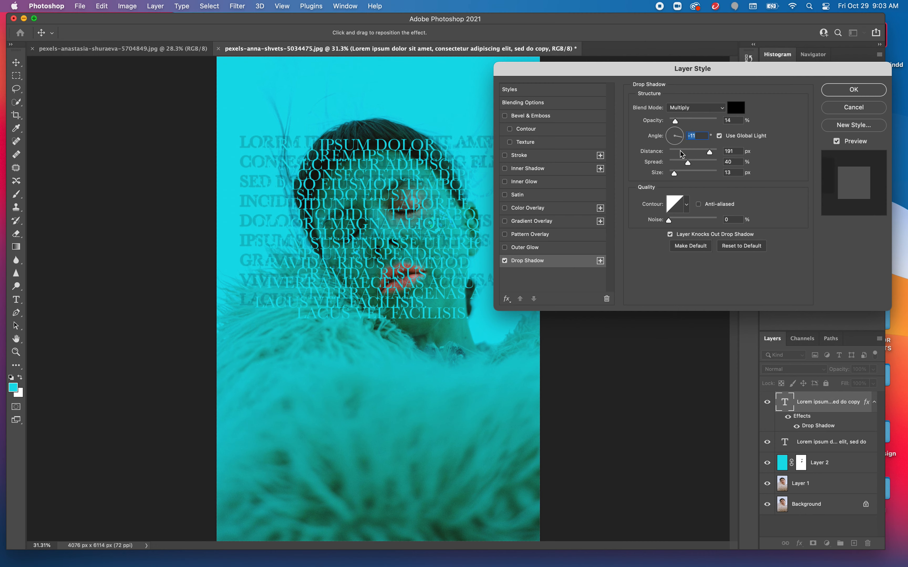
{"action": "mouse_move", "coordinate": [689, 163]}
{"action": "left_mouse_down"}
{"action": "mouse_move", "coordinate": [705, 154]}
{"action": "mouse_move", "coordinate": [688, 154]}
{"action": "left_mouse_up"}
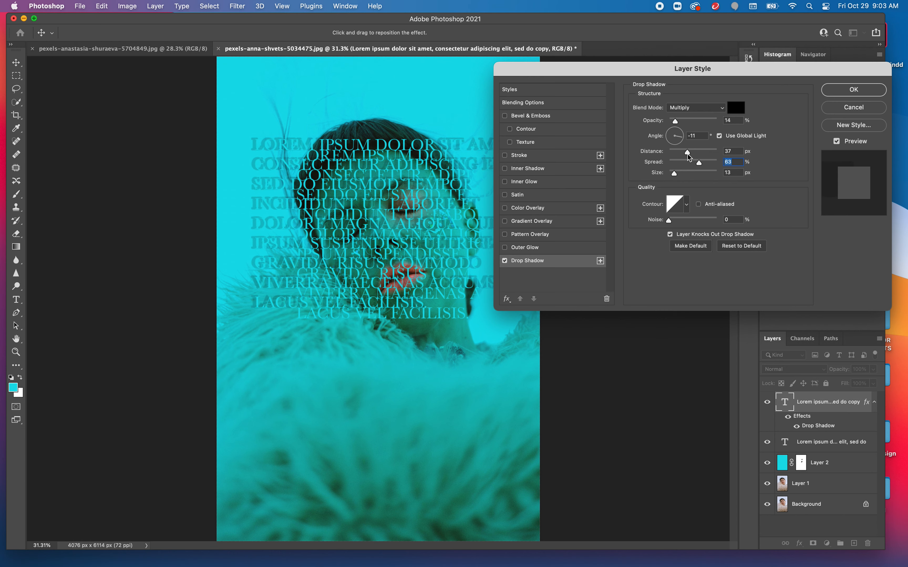
{"action": "left_click", "coordinate": [688, 154]}
{"action": "left_click", "coordinate": [851, 91]}
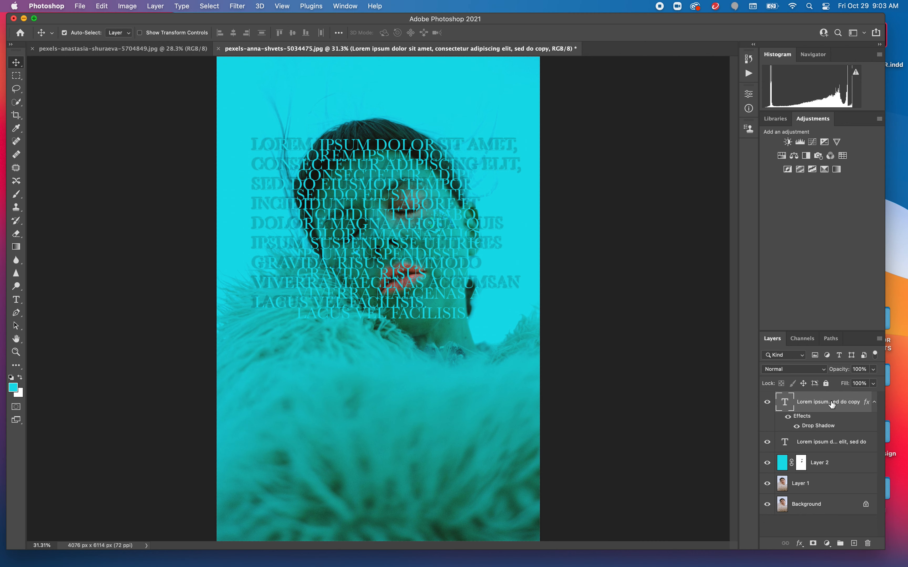
Merge the shadowed text copy and the original text layer into one layer.
{"action": "left_click", "coordinate": [828, 443], "text": "shift"}
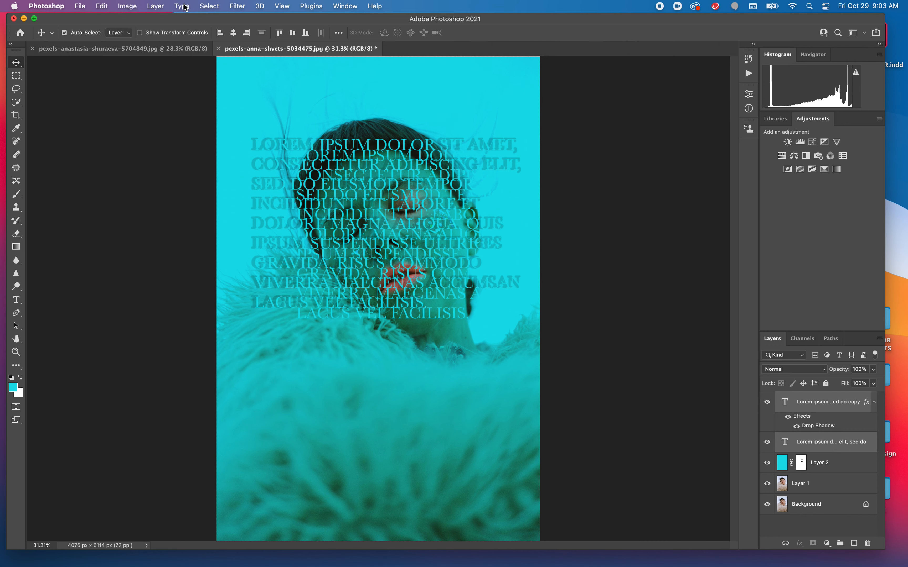
{"action": "left_click", "coordinate": [156, 6]}
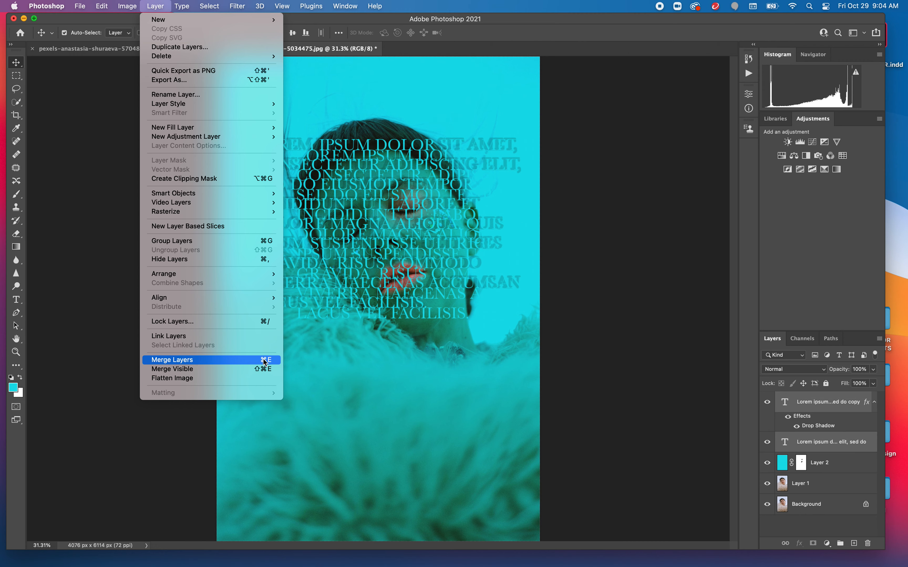
{"action": "left_click", "coordinate": [217, 360]}
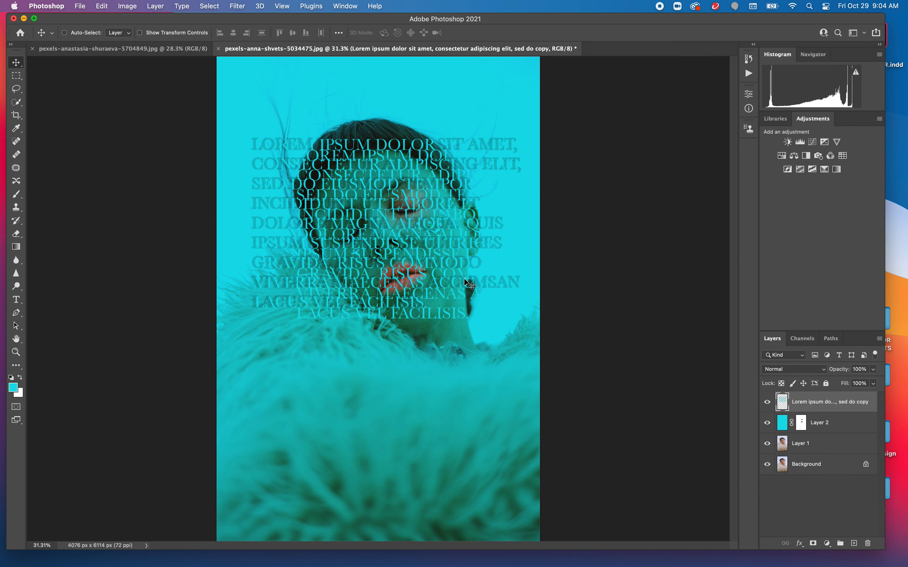
Rotate the merged text about 48°, scale it to about 108% and place it diagonally over the face.
{"action": "key", "text": "super+t"}
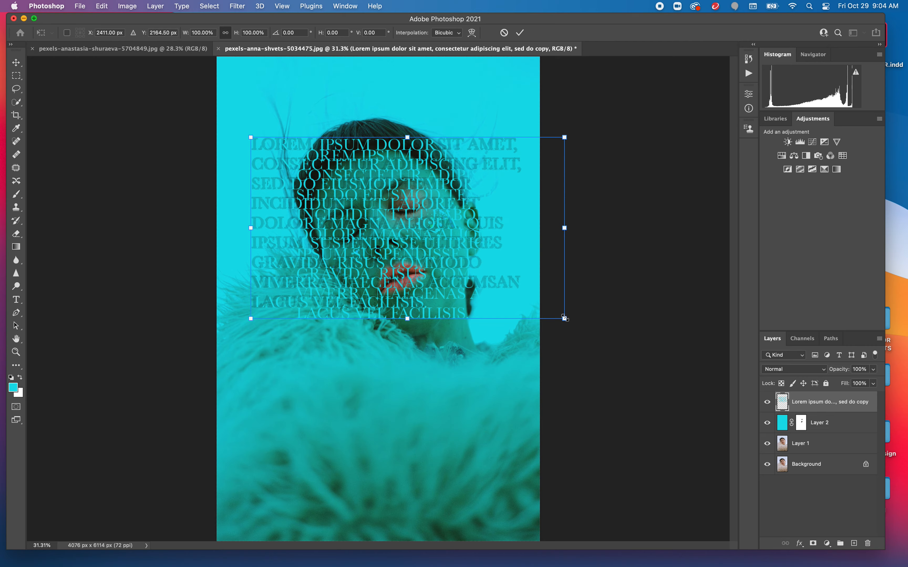
{"action": "left_click_drag", "start_coordinate": [564, 318], "coordinate": [458, 414]}
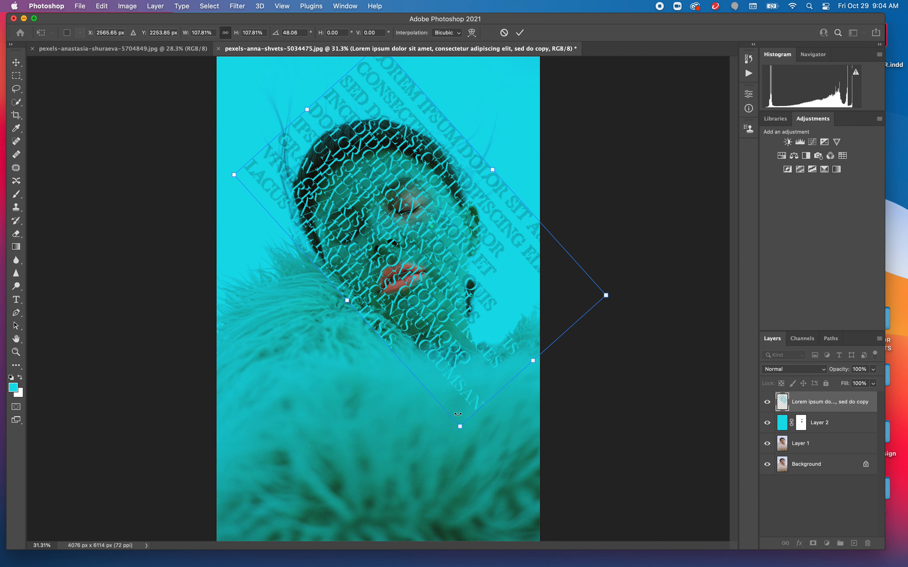
{"action": "left_click_drag", "start_coordinate": [416, 274], "coordinate": [413, 290]}
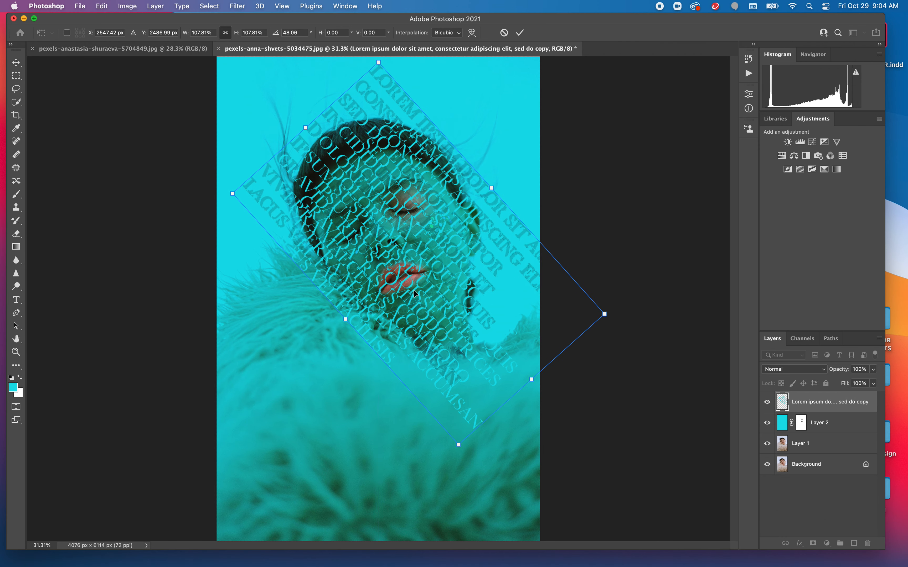
{"action": "key", "text": "Return"}
Add a layer mask to the merged text and paint out the lettering around the head with a 1000 px black brush at 54% opacity.
{"action": "left_click", "coordinate": [813, 543]}
{"action": "key", "text": "b"}
{"action": "mouse_move", "coordinate": [486, 359]}
{"action": "left_mouse_down"}
{"action": "mouse_move", "coordinate": [456, 367]}
{"action": "mouse_move", "coordinate": [462, 375]}
{"action": "mouse_move", "coordinate": [509, 322]}
{"action": "mouse_move", "coordinate": [501, 229]}
{"action": "mouse_move", "coordinate": [523, 300]}
{"action": "mouse_move", "coordinate": [522, 259]}
{"action": "mouse_move", "coordinate": [525, 291]}
{"action": "mouse_move", "coordinate": [519, 247]}
{"action": "mouse_move", "coordinate": [499, 302]}
{"action": "mouse_move", "coordinate": [497, 273]}
{"action": "mouse_move", "coordinate": [467, 401]}
{"action": "mouse_move", "coordinate": [449, 385]}
{"action": "mouse_move", "coordinate": [379, 371]}
{"action": "mouse_move", "coordinate": [349, 349]}
{"action": "mouse_move", "coordinate": [358, 351]}
{"action": "left_mouse_up"}
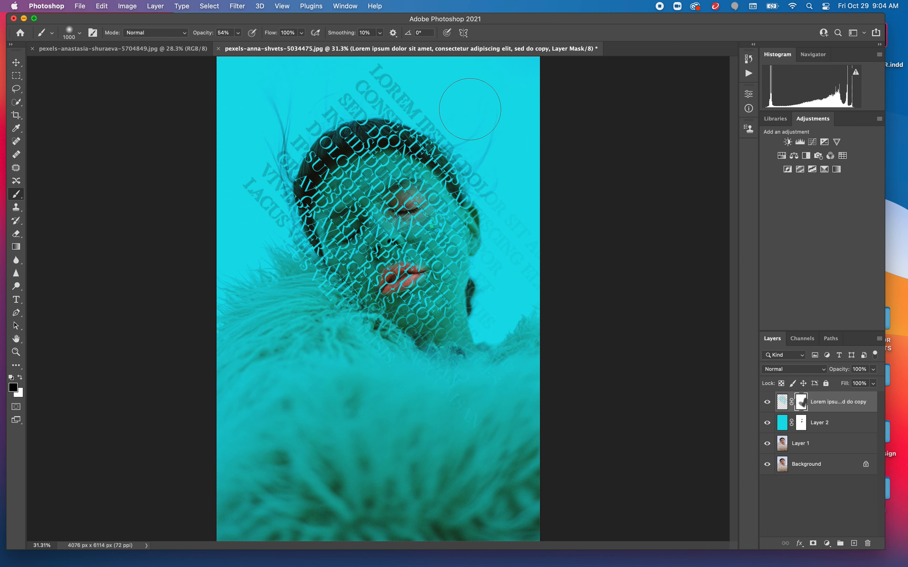
{"action": "mouse_move", "coordinate": [470, 110]}
{"action": "left_mouse_down"}
{"action": "mouse_move", "coordinate": [453, 131]}
{"action": "mouse_move", "coordinate": [383, 65]}
{"action": "mouse_move", "coordinate": [408, 103]}
{"action": "mouse_move", "coordinate": [426, 75]}
{"action": "mouse_move", "coordinate": [332, 105]}
{"action": "mouse_move", "coordinate": [259, 205]}
{"action": "mouse_move", "coordinate": [252, 187]}
{"action": "mouse_move", "coordinate": [270, 150]}
{"action": "mouse_move", "coordinate": [300, 304]}
{"action": "mouse_move", "coordinate": [302, 281]}
{"action": "mouse_move", "coordinate": [259, 156]}
{"action": "mouse_move", "coordinate": [266, 187]}
{"action": "mouse_move", "coordinate": [376, 99]}
{"action": "mouse_move", "coordinate": [263, 101]}
{"action": "mouse_move", "coordinate": [432, 92]}
{"action": "mouse_move", "coordinate": [427, 153]}
{"action": "mouse_move", "coordinate": [471, 167]}
{"action": "mouse_move", "coordinate": [458, 132]}
{"action": "mouse_move", "coordinate": [523, 234]}
{"action": "mouse_move", "coordinate": [513, 289]}
{"action": "mouse_move", "coordinate": [503, 199]}
{"action": "mouse_move", "coordinate": [412, 102]}
{"action": "mouse_move", "coordinate": [355, 91]}
{"action": "mouse_move", "coordinate": [257, 170]}
{"action": "mouse_move", "coordinate": [358, 97]}
{"action": "mouse_move", "coordinate": [267, 229]}
{"action": "mouse_move", "coordinate": [269, 188]}
{"action": "mouse_move", "coordinate": [270, 223]}
{"action": "mouse_move", "coordinate": [271, 214]}
{"action": "mouse_move", "coordinate": [332, 332]}
{"action": "mouse_move", "coordinate": [379, 363]}
{"action": "mouse_move", "coordinate": [476, 351]}
{"action": "mouse_move", "coordinate": [461, 349]}
{"action": "mouse_move", "coordinate": [495, 283]}
{"action": "mouse_move", "coordinate": [507, 229]}
{"action": "mouse_move", "coordinate": [481, 168]}
{"action": "left_mouse_up"}
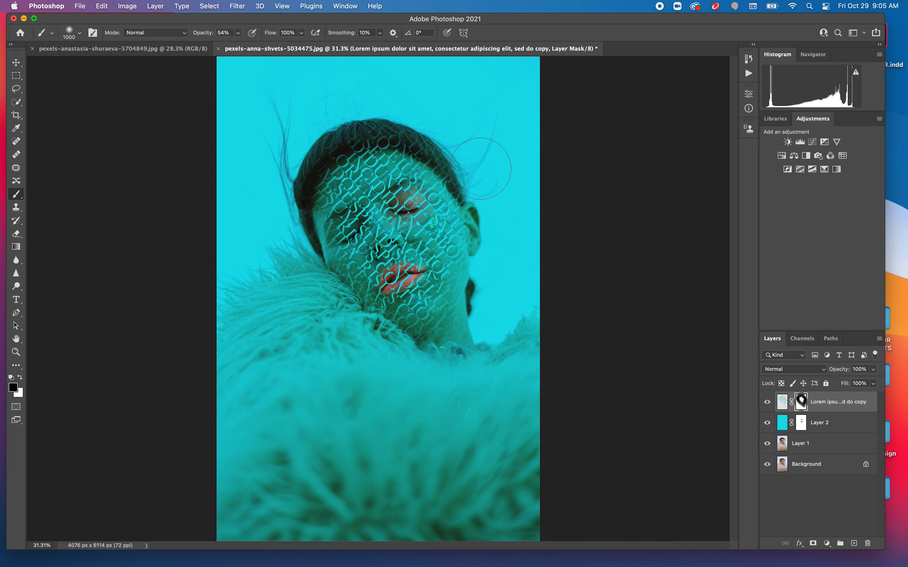
Mask the lettering off both eyes and the lips with a 500 px brush.
{"action": "key", "text": "bracketleft"}
{"action": "key", "text": "bracketleft"}
{"action": "key", "text": "bracketleft"}
{"action": "key", "text": "z"}
{"action": "left_click_drag", "start_coordinate": [427, 201], "coordinate": [447, 221]}
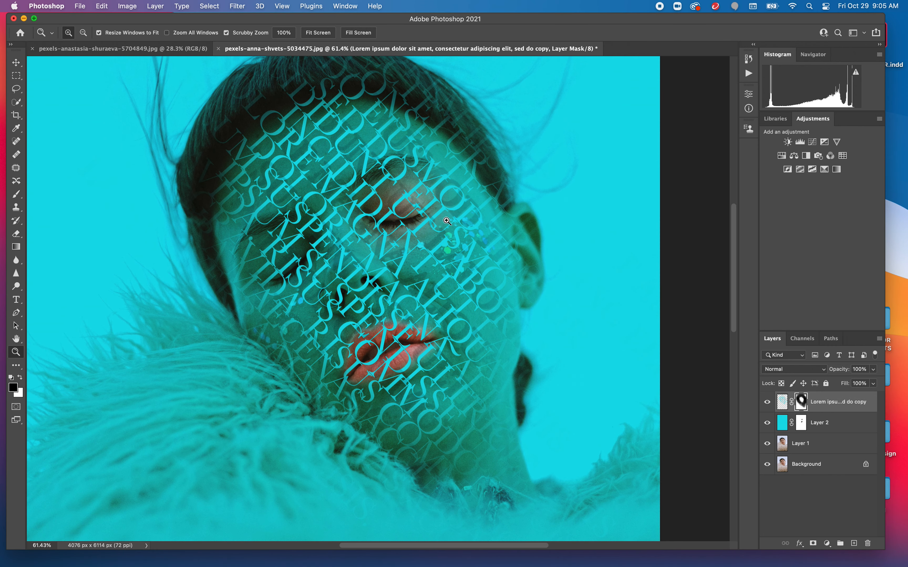
{"action": "key", "text": "XF86AudioRaiseVolume"}
{"action": "key", "text": "b"}
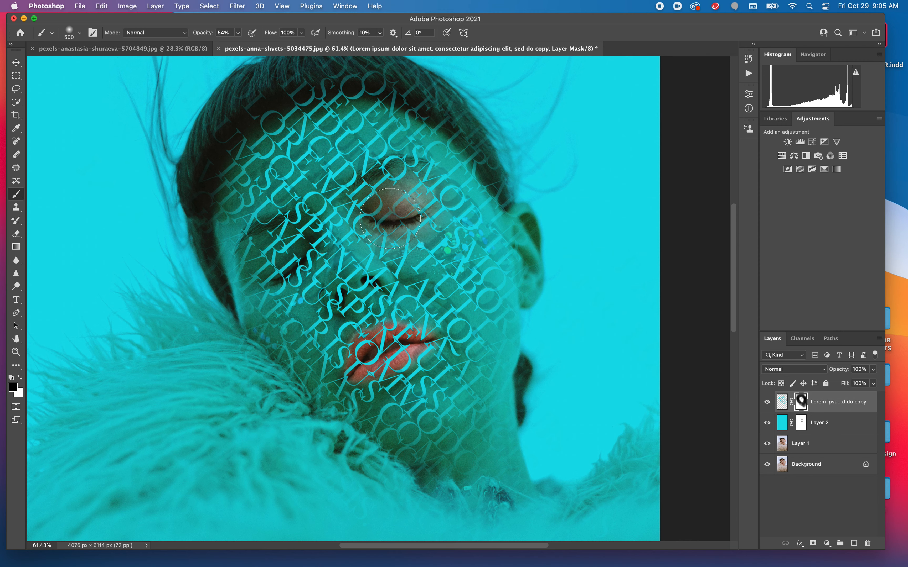
{"action": "mouse_move", "coordinate": [390, 218]}
{"action": "left_mouse_down"}
{"action": "mouse_move", "coordinate": [370, 220]}
{"action": "mouse_move", "coordinate": [402, 192]}
{"action": "mouse_move", "coordinate": [430, 196]}
{"action": "mouse_move", "coordinate": [418, 216]}
{"action": "mouse_move", "coordinate": [374, 217]}
{"action": "left_mouse_up"}
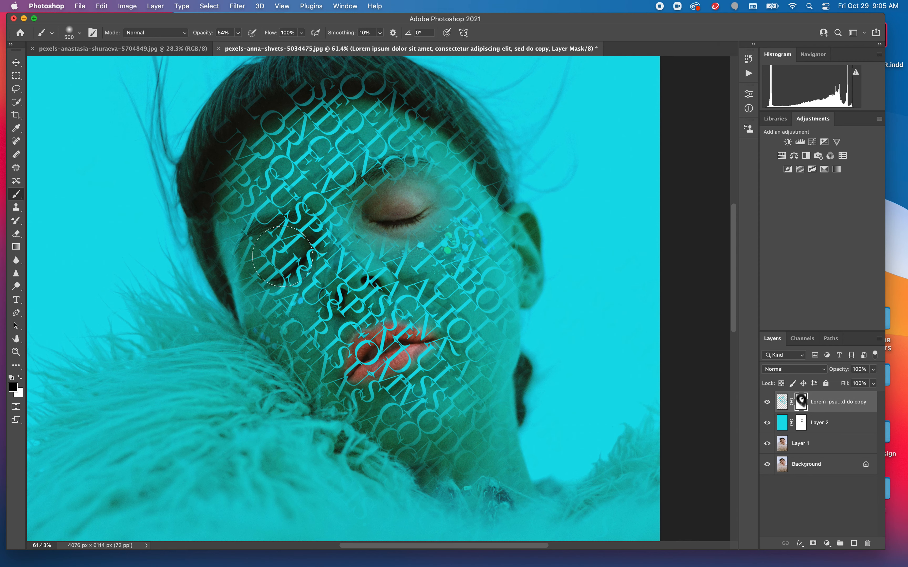
{"action": "mouse_move", "coordinate": [274, 259]}
{"action": "left_mouse_down"}
{"action": "mouse_move", "coordinate": [300, 253]}
{"action": "mouse_move", "coordinate": [288, 272]}
{"action": "mouse_move", "coordinate": [305, 245]}
{"action": "mouse_move", "coordinate": [287, 277]}
{"action": "mouse_move", "coordinate": [309, 242]}
{"action": "mouse_move", "coordinate": [262, 251]}
{"action": "mouse_move", "coordinate": [319, 253]}
{"action": "mouse_move", "coordinate": [275, 282]}
{"action": "mouse_move", "coordinate": [302, 253]}
{"action": "mouse_move", "coordinate": [266, 275]}
{"action": "mouse_move", "coordinate": [317, 243]}
{"action": "mouse_move", "coordinate": [280, 278]}
{"action": "mouse_move", "coordinate": [306, 248]}
{"action": "mouse_move", "coordinate": [270, 265]}
{"action": "mouse_move", "coordinate": [311, 243]}
{"action": "mouse_move", "coordinate": [285, 286]}
{"action": "mouse_move", "coordinate": [268, 288]}
{"action": "mouse_move", "coordinate": [323, 242]}
{"action": "mouse_move", "coordinate": [280, 273]}
{"action": "mouse_move", "coordinate": [297, 237]}
{"action": "mouse_move", "coordinate": [272, 293]}
{"action": "left_mouse_up"}
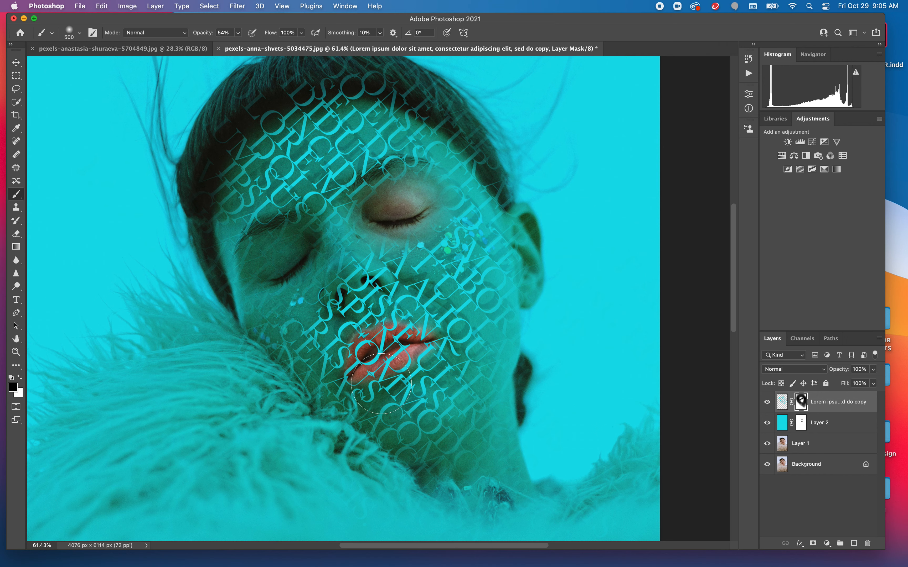
{"action": "mouse_move", "coordinate": [375, 387]}
{"action": "left_mouse_down"}
{"action": "mouse_move", "coordinate": [380, 352]}
{"action": "mouse_move", "coordinate": [412, 347]}
{"action": "mouse_move", "coordinate": [349, 379]}
{"action": "mouse_move", "coordinate": [361, 357]}
{"action": "mouse_move", "coordinate": [413, 345]}
{"action": "left_mouse_up"}
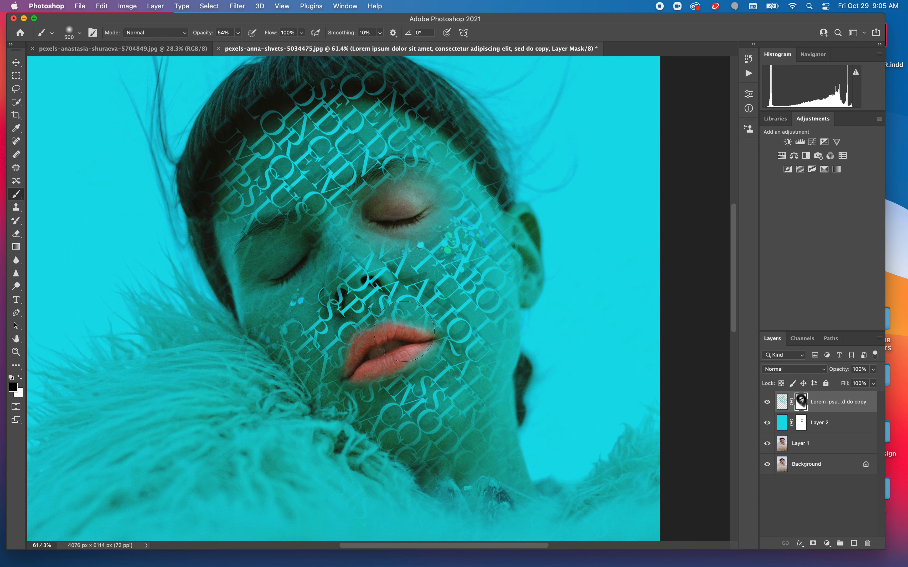
Mask the lettering off the nose and nostrils, reducing the brush to 200 px for the finer strokes.
{"action": "left_click", "coordinate": [368, 296]}
{"action": "left_click", "coordinate": [352, 297]}
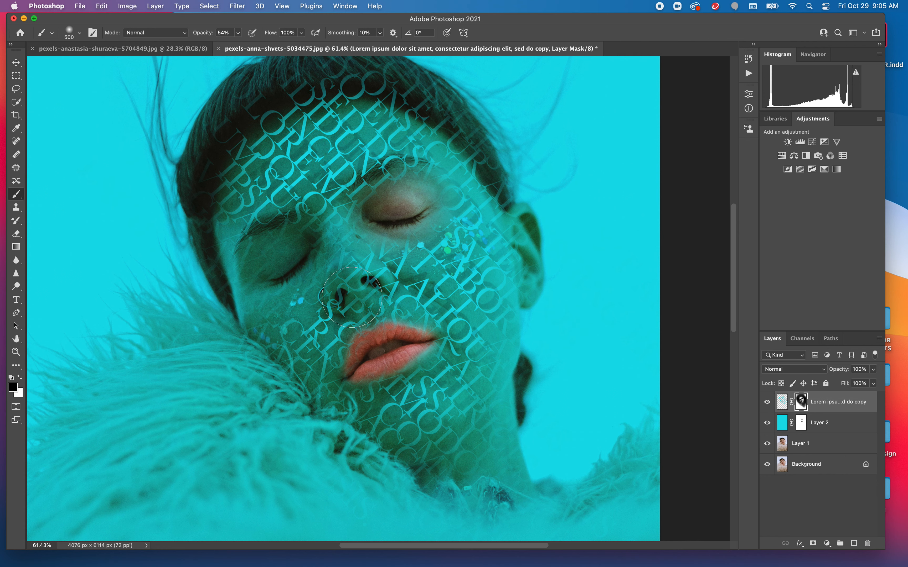
{"action": "key", "text": "bracketleft"}
{"action": "key", "text": "bracketleft"}
{"action": "key", "text": "bracketleft"}
{"action": "key", "text": "bracketleft"}
{"action": "mouse_move", "coordinate": [342, 302]}
{"action": "left_mouse_down"}
{"action": "mouse_move", "coordinate": [348, 285]}
{"action": "mouse_move", "coordinate": [344, 303]}
{"action": "mouse_move", "coordinate": [367, 289]}
{"action": "mouse_move", "coordinate": [353, 277]}
{"action": "mouse_move", "coordinate": [390, 292]}
{"action": "mouse_move", "coordinate": [335, 307]}
{"action": "mouse_move", "coordinate": [340, 301]}
{"action": "left_mouse_up"}
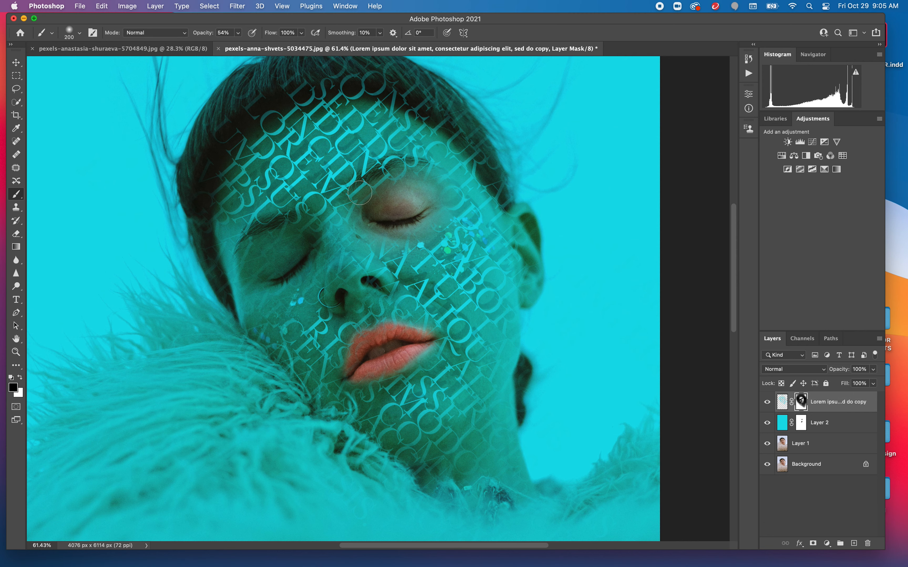
Undo a first stroke along the eyebrow and mask out the lettering just above the natural-coloured eyelid.
{"action": "mouse_move", "coordinate": [359, 192]}
{"action": "left_mouse_down"}
{"action": "mouse_move", "coordinate": [373, 177]}
{"action": "mouse_move", "coordinate": [361, 180]}
{"action": "mouse_move", "coordinate": [409, 155]}
{"action": "mouse_move", "coordinate": [374, 169]}
{"action": "mouse_move", "coordinate": [401, 157]}
{"action": "mouse_move", "coordinate": [361, 179]}
{"action": "mouse_move", "coordinate": [415, 161]}
{"action": "left_mouse_up"}
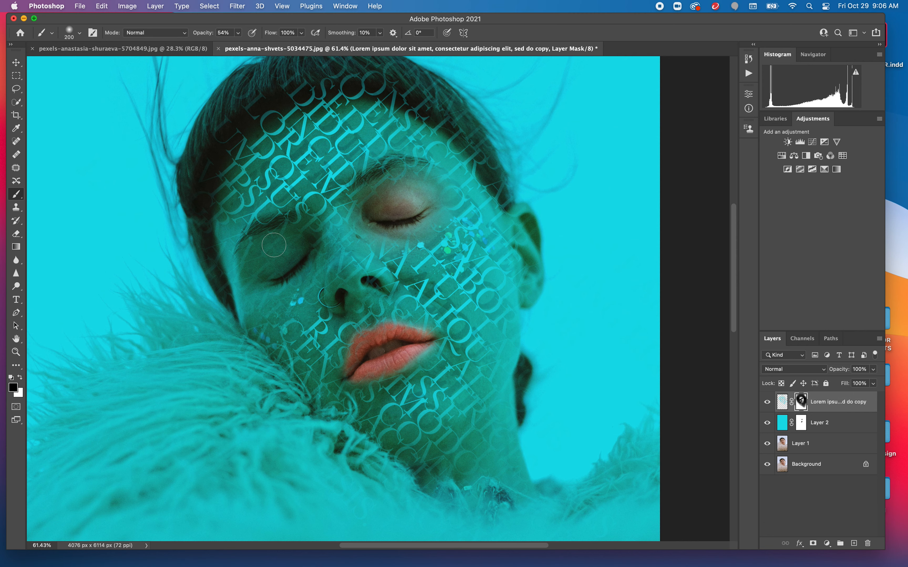
{"action": "key", "text": "super+z"}
{"action": "mouse_move", "coordinate": [389, 185]}
{"action": "left_mouse_down"}
{"action": "mouse_move", "coordinate": [371, 195]}
{"action": "mouse_move", "coordinate": [403, 183]}
{"action": "left_mouse_up"}
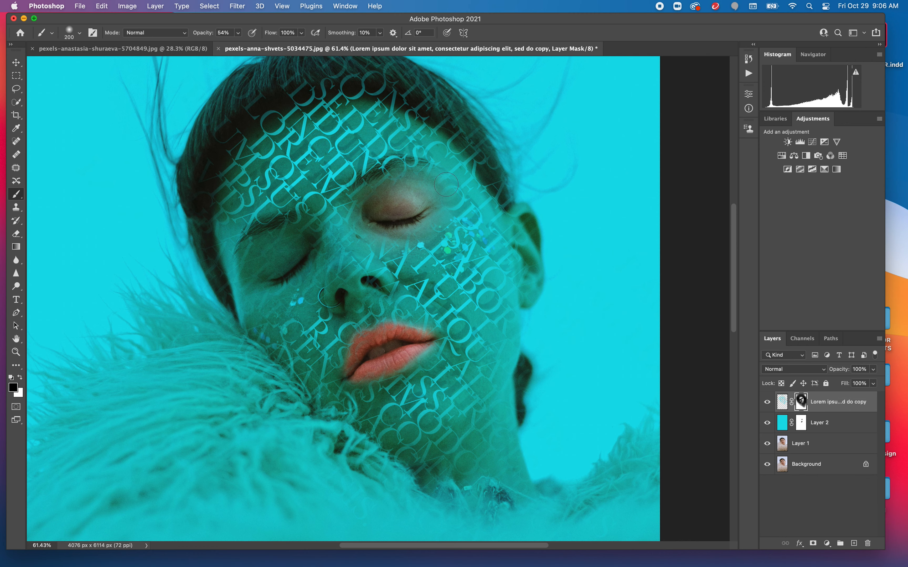
Mask out the remaining lettering over the hair, temples and outer edges of the face with the 200 px brush.
{"action": "mouse_move", "coordinate": [492, 185]}
{"action": "left_mouse_down"}
{"action": "mouse_move", "coordinate": [449, 151]}
{"action": "mouse_move", "coordinate": [468, 166]}
{"action": "left_mouse_up"}
{"action": "mouse_move", "coordinate": [306, 90]}
{"action": "left_mouse_down"}
{"action": "mouse_move", "coordinate": [356, 98]}
{"action": "mouse_move", "coordinate": [274, 114]}
{"action": "mouse_move", "coordinate": [362, 108]}
{"action": "mouse_move", "coordinate": [266, 112]}
{"action": "mouse_move", "coordinate": [371, 99]}
{"action": "mouse_move", "coordinate": [381, 101]}
{"action": "mouse_move", "coordinate": [340, 102]}
{"action": "mouse_move", "coordinate": [392, 101]}
{"action": "mouse_move", "coordinate": [423, 115]}
{"action": "mouse_move", "coordinate": [307, 104]}
{"action": "mouse_move", "coordinate": [335, 85]}
{"action": "mouse_move", "coordinate": [435, 89]}
{"action": "mouse_move", "coordinate": [329, 94]}
{"action": "mouse_move", "coordinate": [434, 110]}
{"action": "mouse_move", "coordinate": [381, 91]}
{"action": "mouse_move", "coordinate": [418, 110]}
{"action": "mouse_move", "coordinate": [317, 92]}
{"action": "mouse_move", "coordinate": [405, 85]}
{"action": "mouse_move", "coordinate": [267, 121]}
{"action": "mouse_move", "coordinate": [308, 99]}
{"action": "mouse_move", "coordinate": [230, 158]}
{"action": "mouse_move", "coordinate": [248, 126]}
{"action": "mouse_move", "coordinate": [223, 151]}
{"action": "mouse_move", "coordinate": [248, 117]}
{"action": "mouse_move", "coordinate": [205, 201]}
{"action": "mouse_move", "coordinate": [213, 179]}
{"action": "mouse_move", "coordinate": [206, 246]}
{"action": "mouse_move", "coordinate": [212, 164]}
{"action": "mouse_move", "coordinate": [212, 235]}
{"action": "mouse_move", "coordinate": [230, 117]}
{"action": "mouse_move", "coordinate": [297, 90]}
{"action": "mouse_move", "coordinate": [213, 143]}
{"action": "mouse_move", "coordinate": [336, 93]}
{"action": "mouse_move", "coordinate": [301, 106]}
{"action": "mouse_move", "coordinate": [383, 95]}
{"action": "mouse_move", "coordinate": [300, 107]}
{"action": "mouse_move", "coordinate": [412, 98]}
{"action": "mouse_move", "coordinate": [379, 95]}
{"action": "mouse_move", "coordinate": [455, 133]}
{"action": "mouse_move", "coordinate": [469, 153]}
{"action": "mouse_move", "coordinate": [444, 130]}
{"action": "left_mouse_up"}
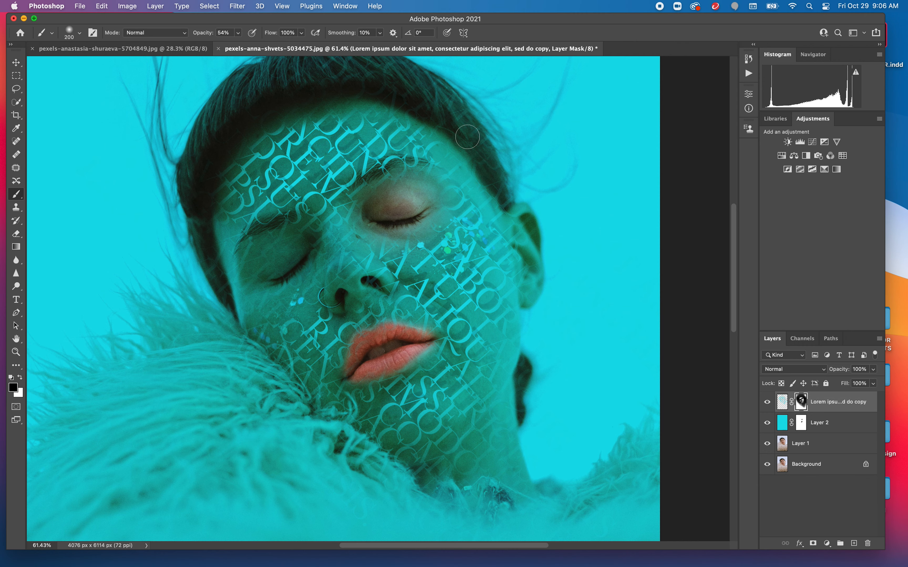
{"action": "left_click", "coordinate": [264, 126]}
{"action": "mouse_move", "coordinate": [207, 266]}
{"action": "left_mouse_down"}
{"action": "mouse_move", "coordinate": [205, 209]}
{"action": "mouse_move", "coordinate": [256, 130]}
{"action": "mouse_move", "coordinate": [351, 102]}
{"action": "mouse_move", "coordinate": [426, 120]}
{"action": "mouse_move", "coordinate": [468, 153]}
{"action": "left_mouse_up"}
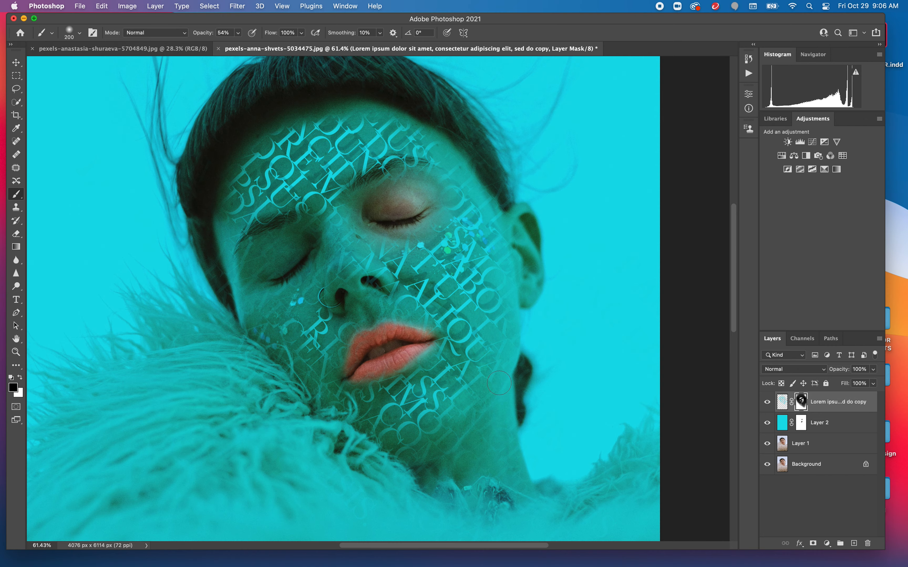
{"action": "key", "text": "super+0"}
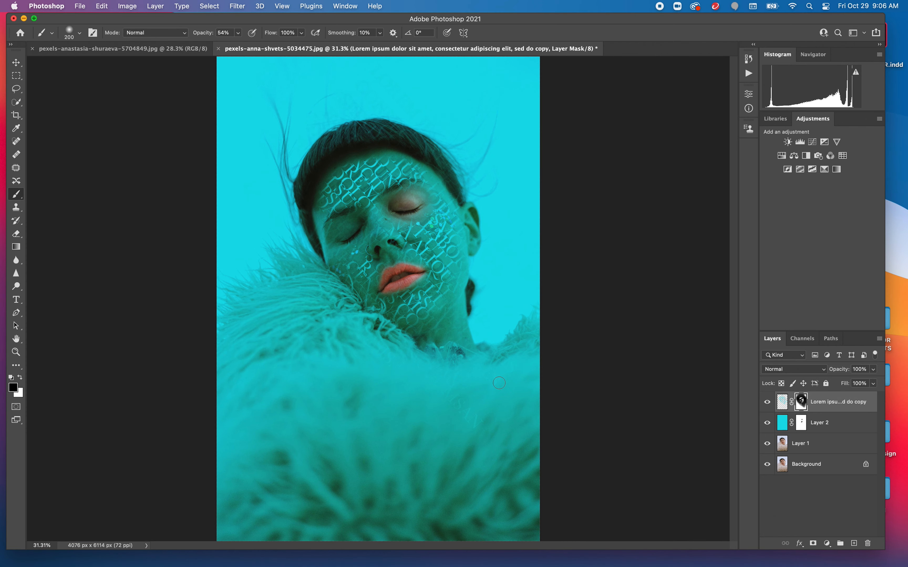